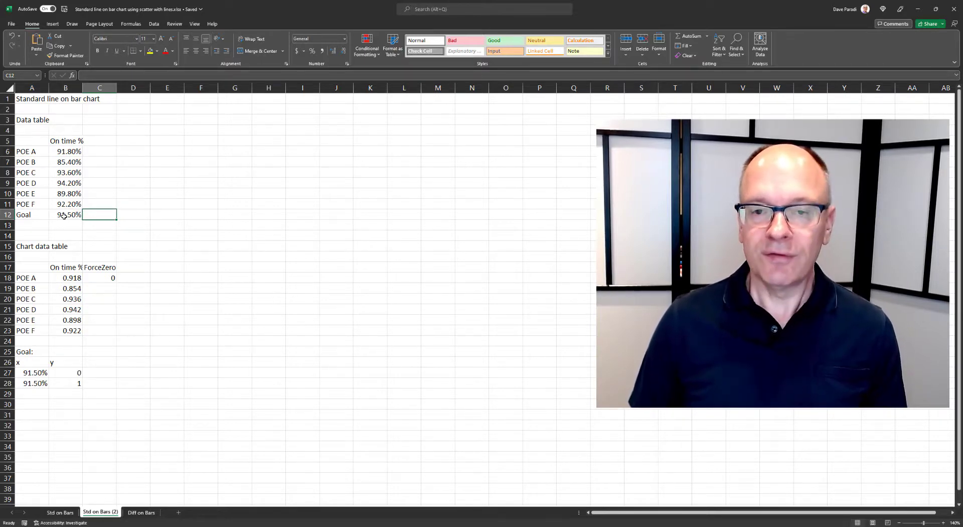
Sort the data table's POE rows in A5:B11 by On time % from largest to smallest, excluding the Goal row.
click(36, 249)
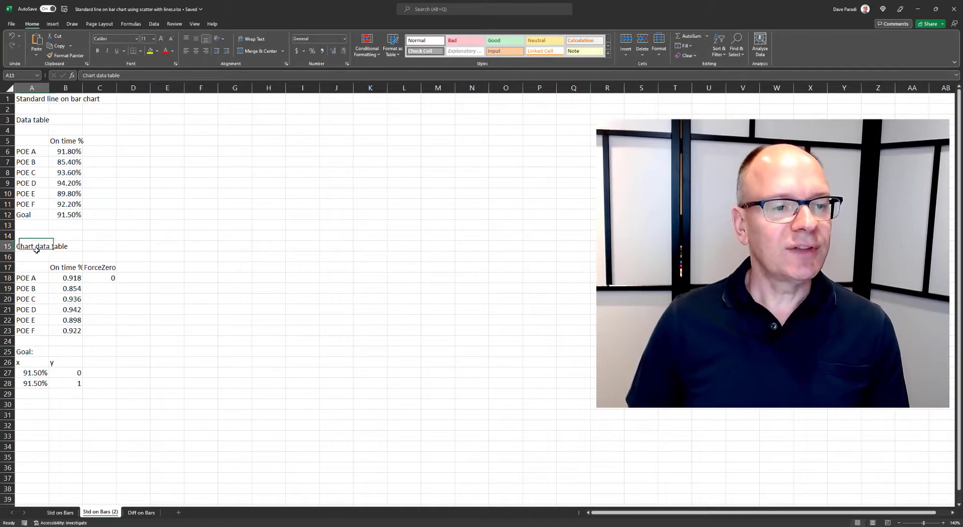
click(40, 279)
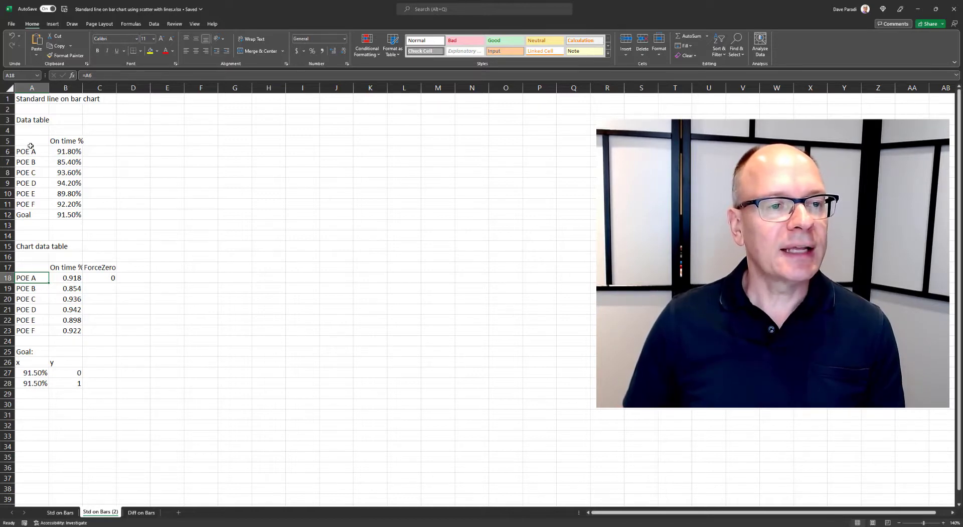
drag(31, 143, 71, 204)
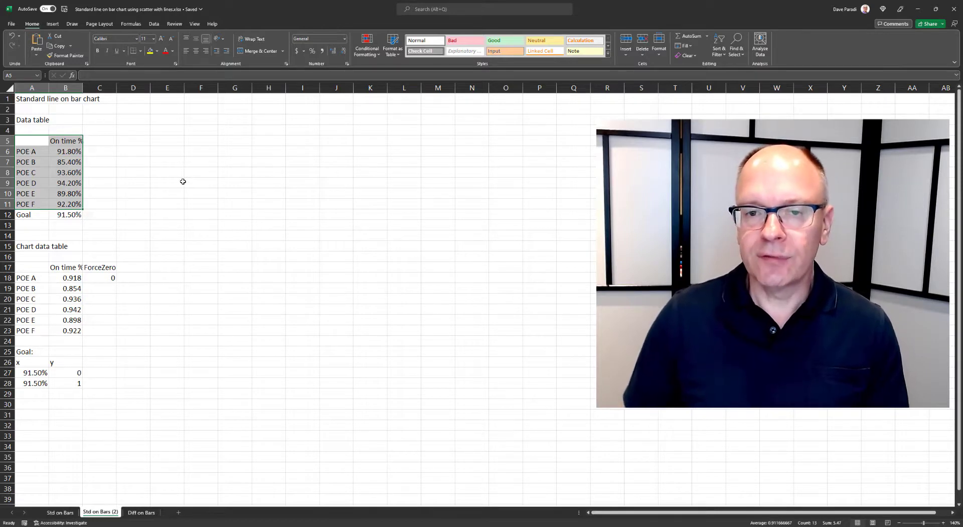
click(154, 25)
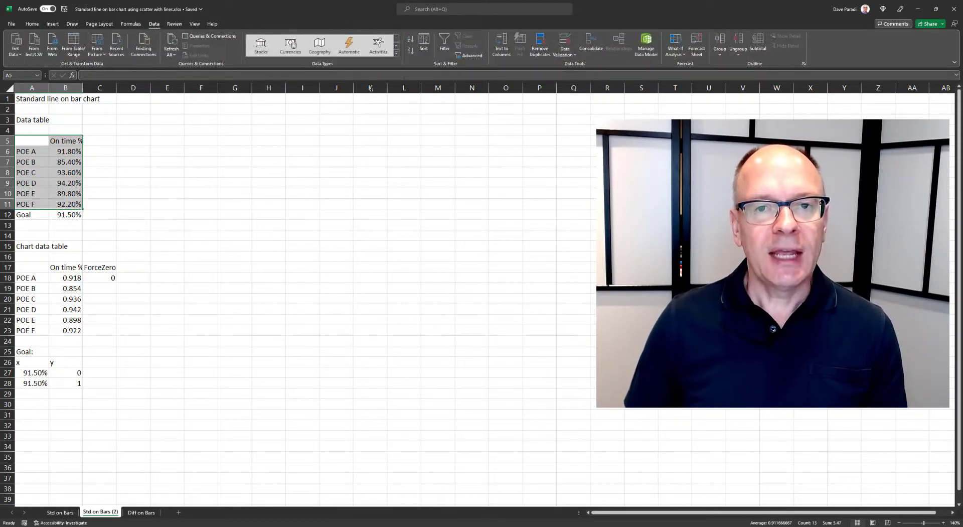
click(425, 56)
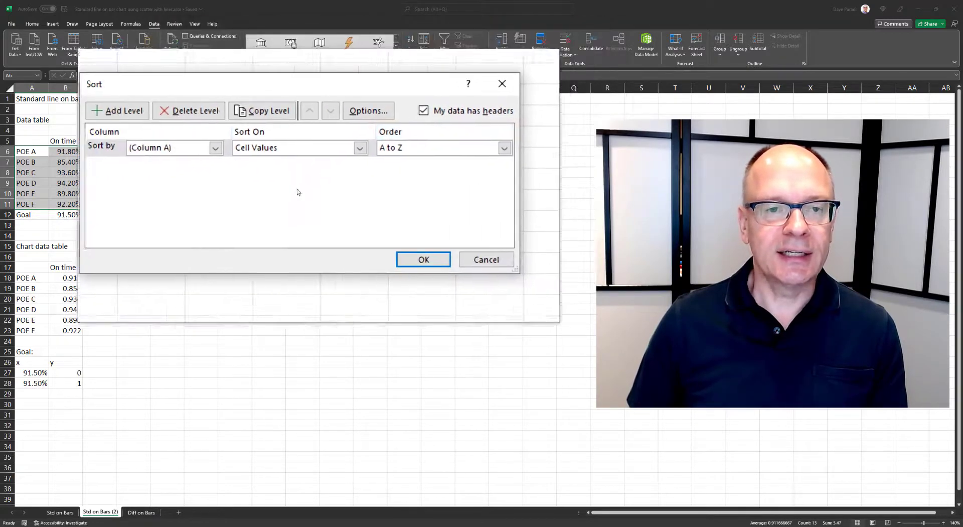
click(266, 162)
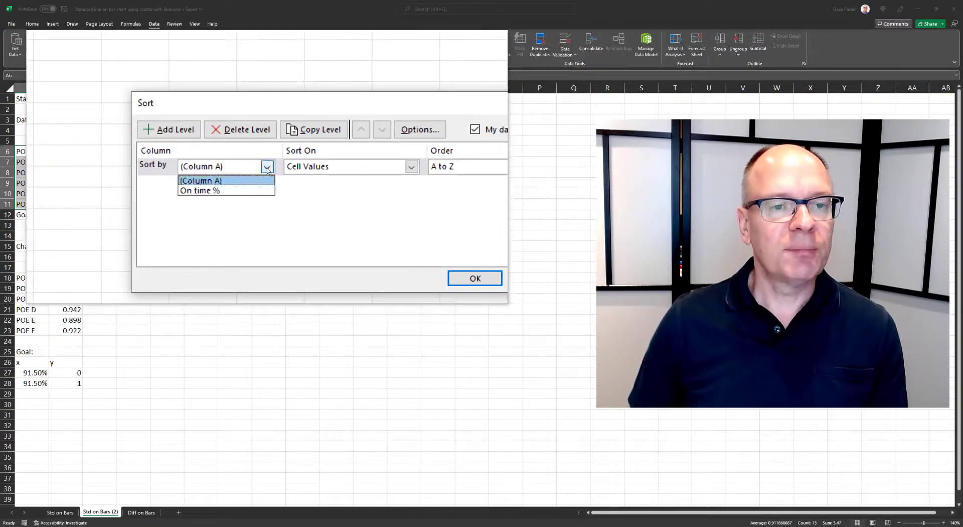
click(230, 179)
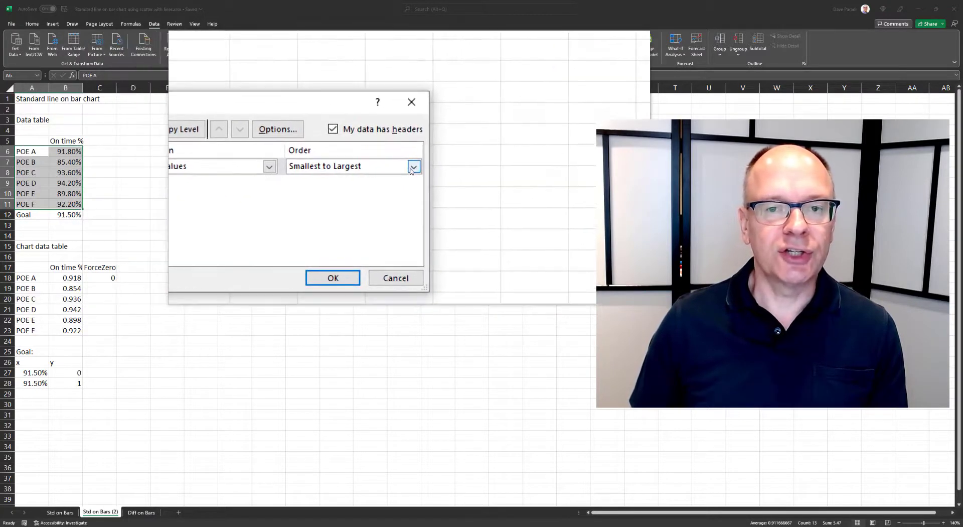
click(418, 166)
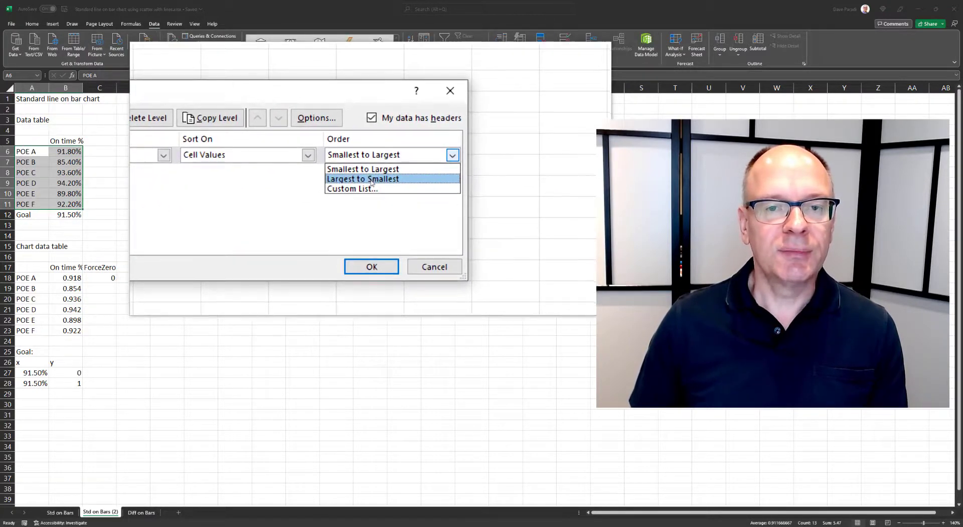
click(372, 181)
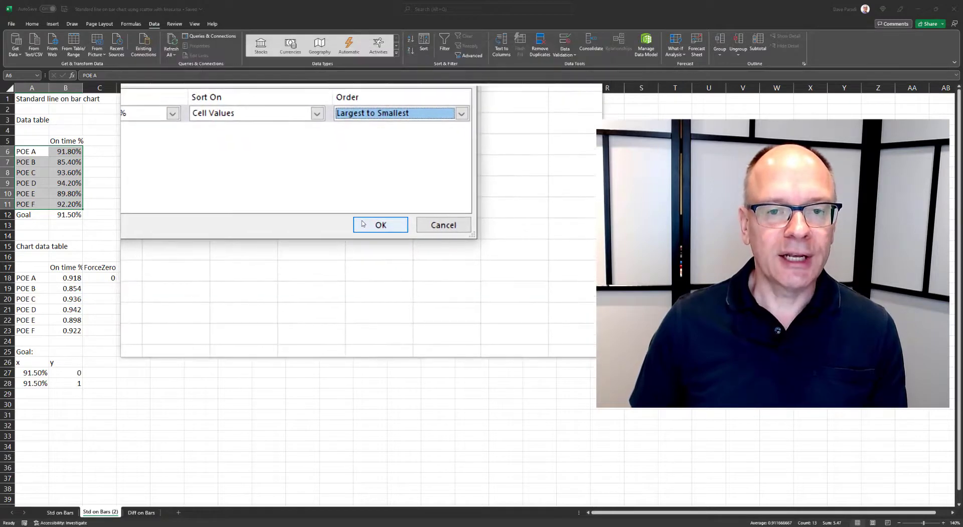
click(362, 221)
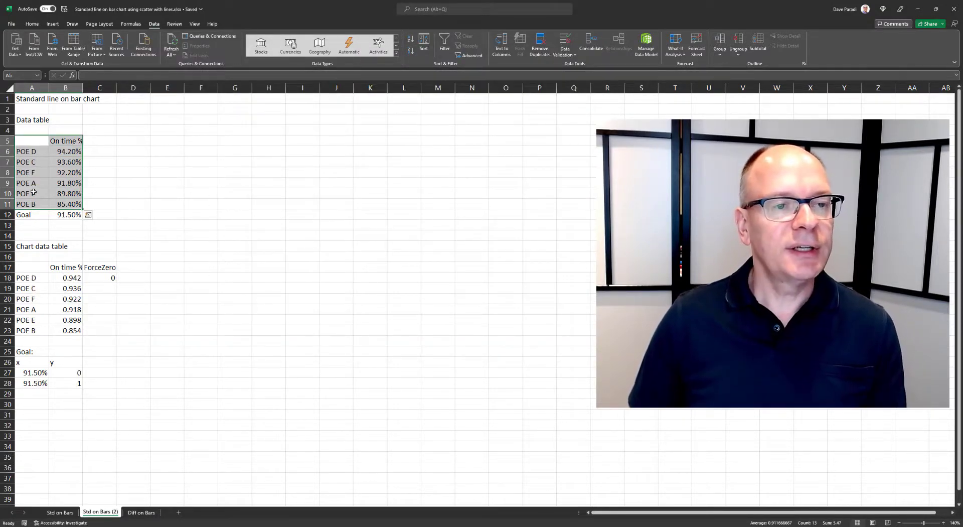
Inspect the cell contents of the chart data table's first row, the Goal label and the first x and y values.
click(40, 280)
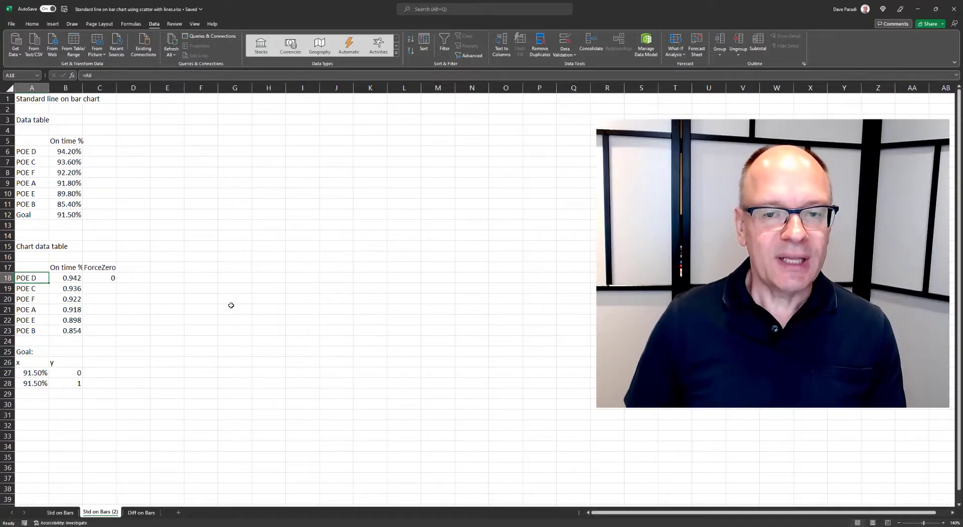
click(41, 351)
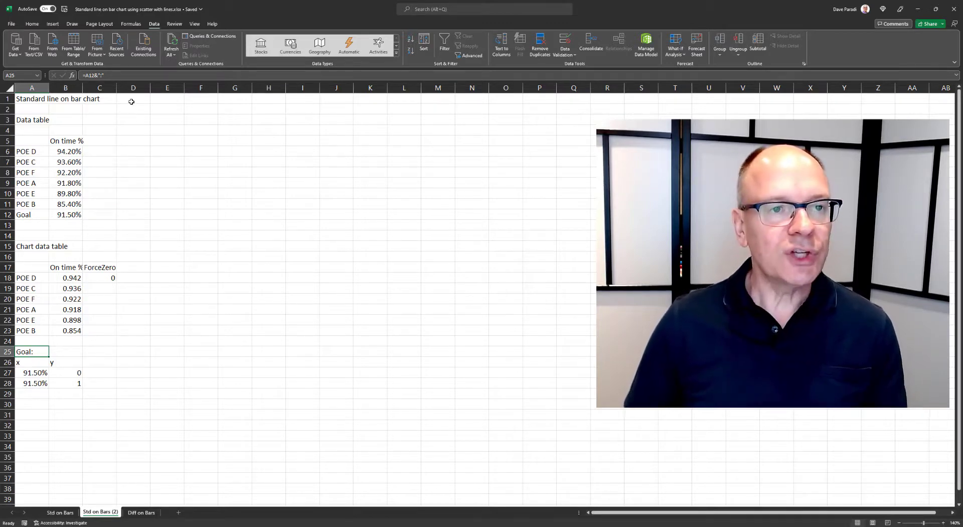
key(super+plus)
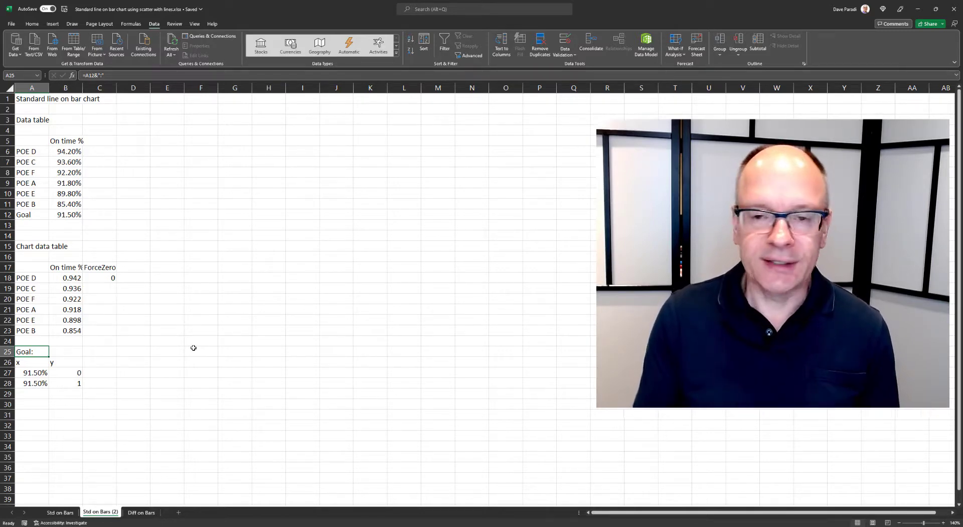
click(36, 372)
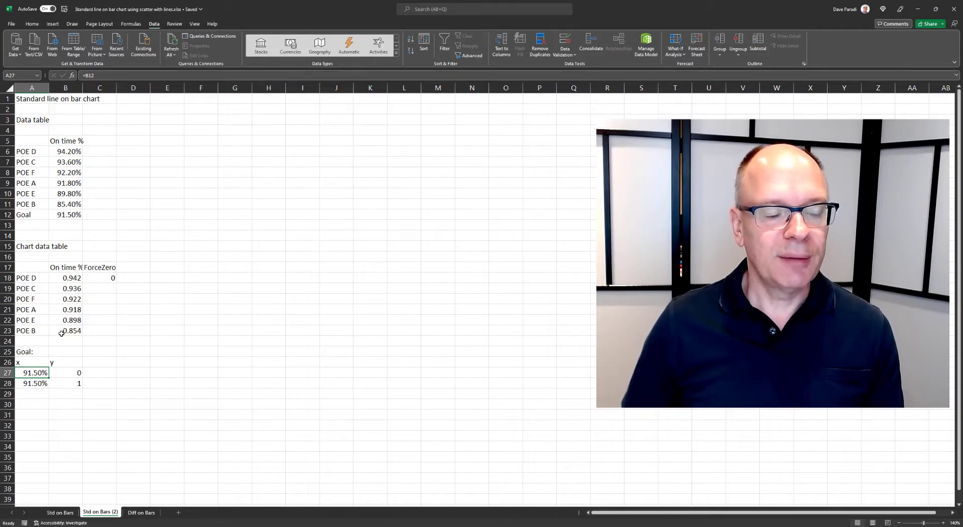
click(65, 374)
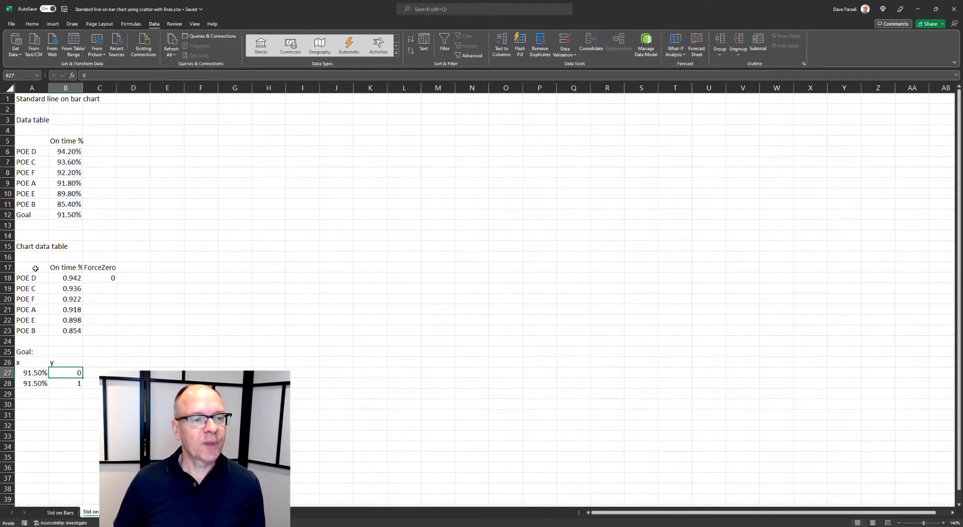
Insert a 2-D clustered bar chart from the chart data table's labels and On time % values in A17:B23.
drag(35, 269, 67, 330)
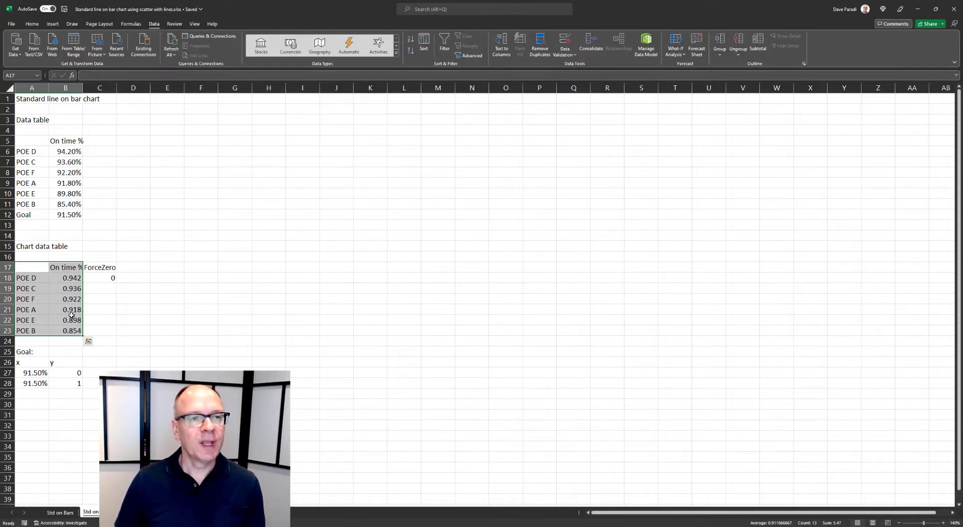
click(52, 23)
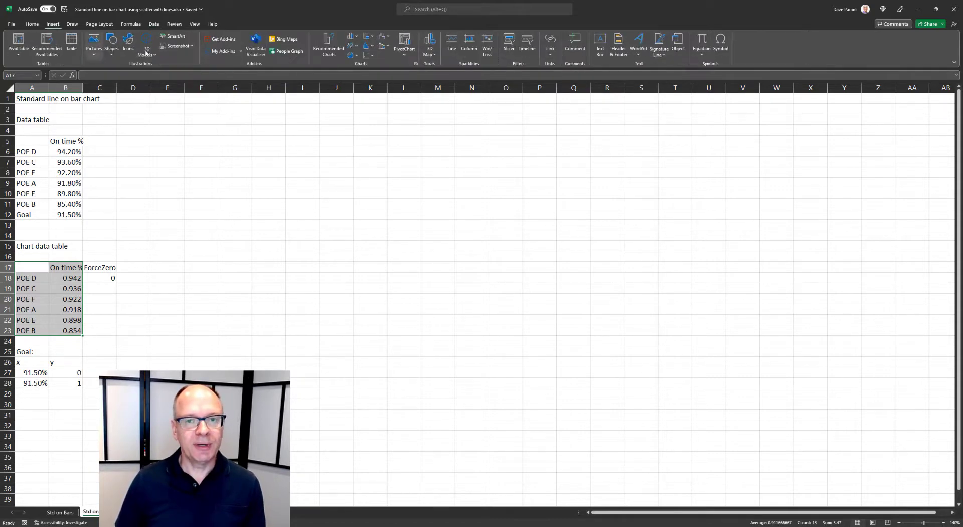
click(352, 36)
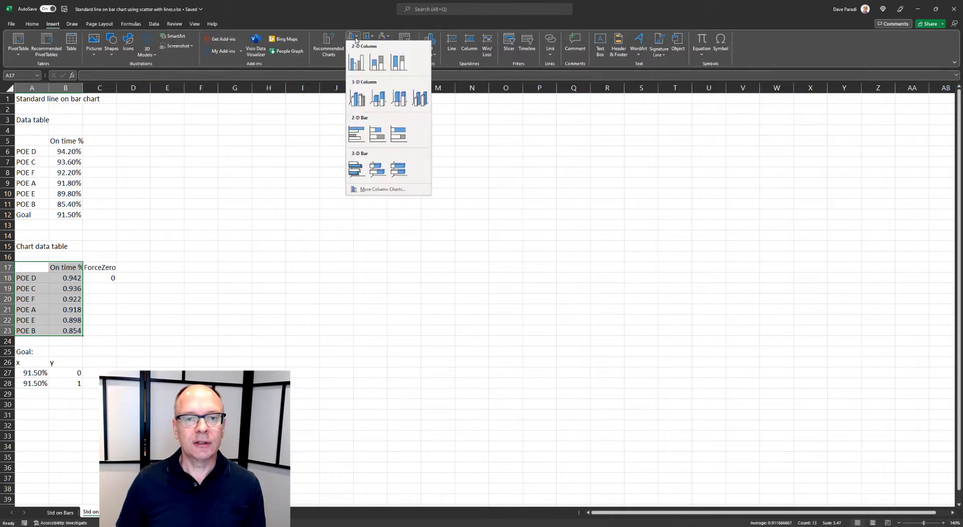
click(356, 135)
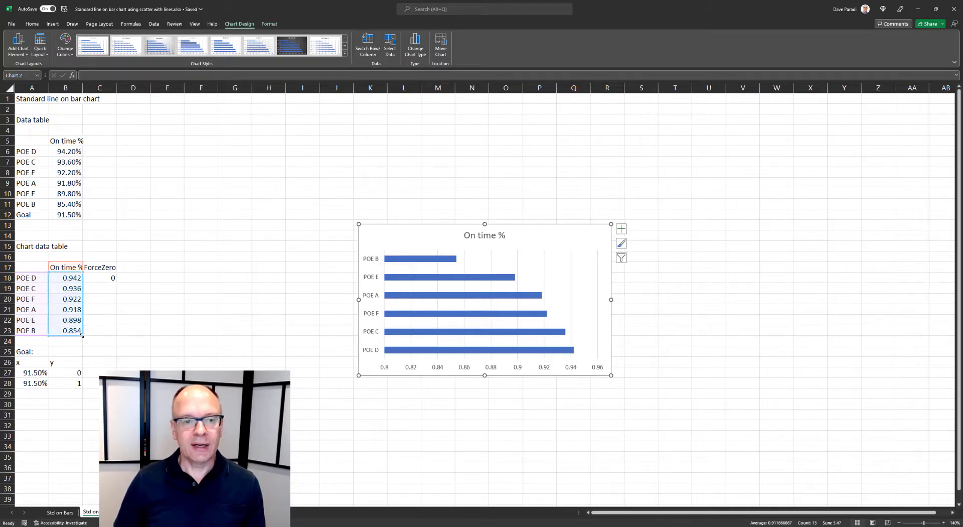
Extend the chart's data range to include the ForceZero column through C23 and move the chart closer to the tables.
drag(100, 333, 107, 333)
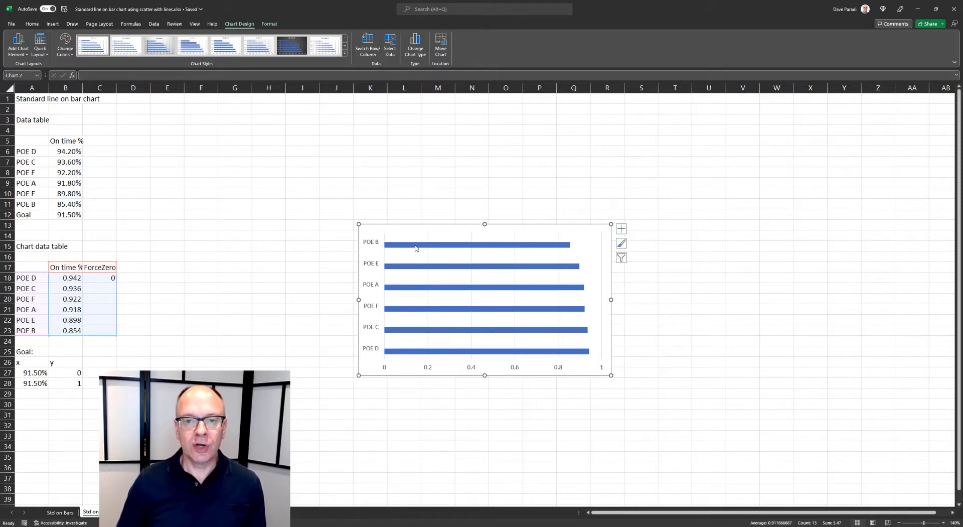
mouse_move(416, 248)
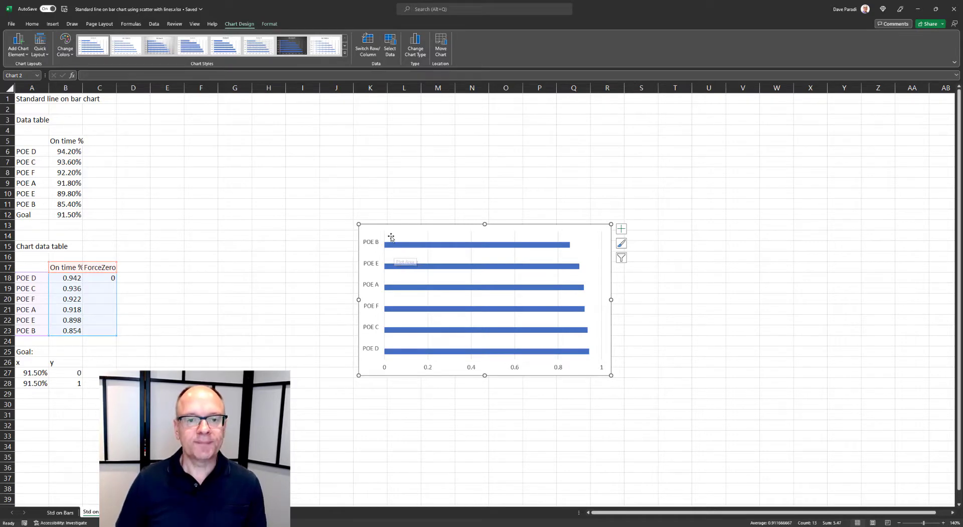
drag(398, 224, 317, 216)
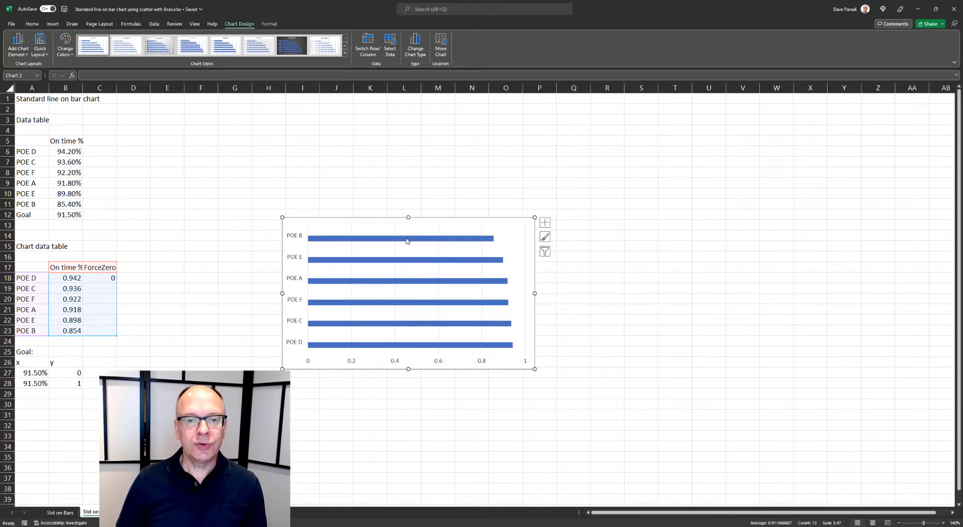
Set the series overlap of the On time % bars to 100%.
click(387, 240)
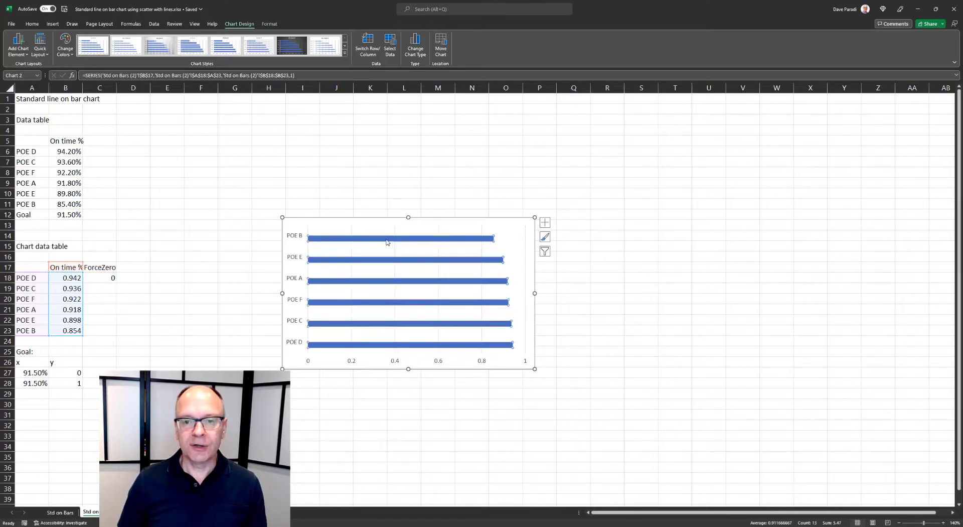
key(ctrl+1)
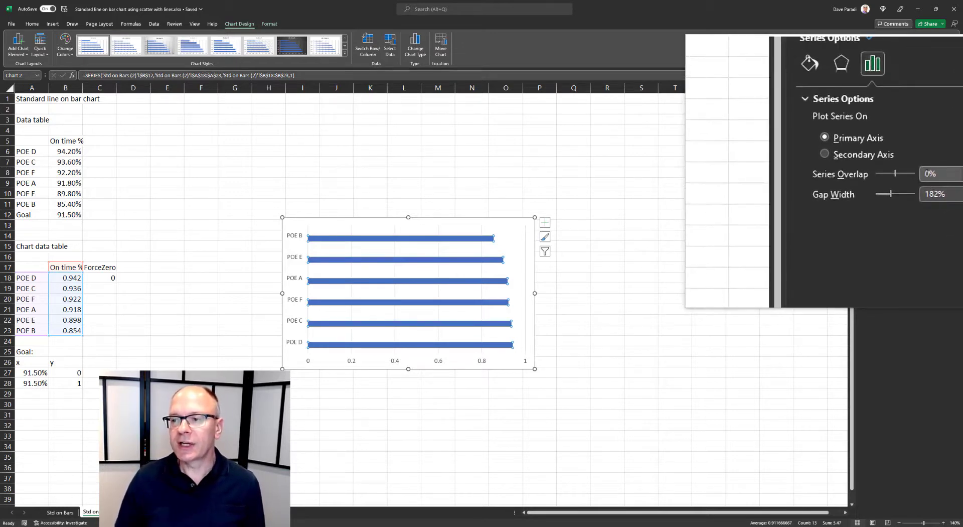
click(927, 174)
text(100)
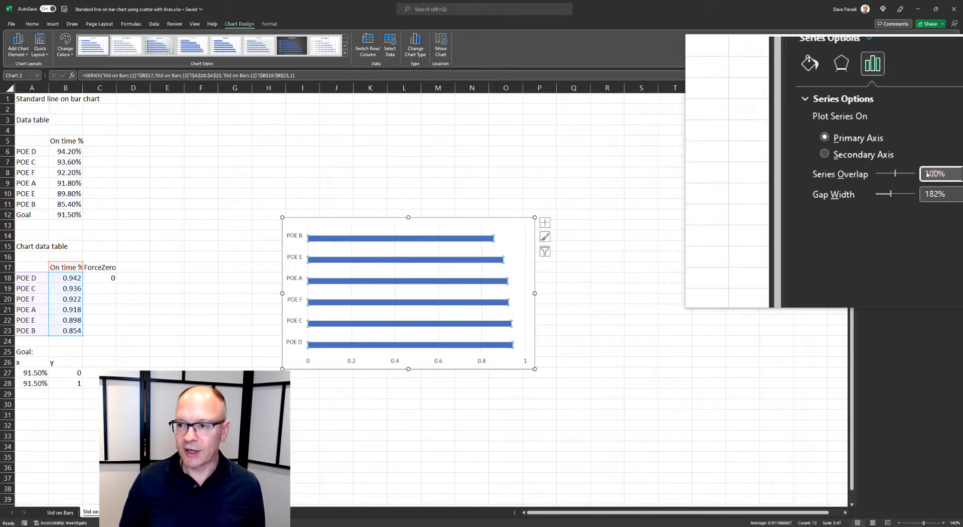
key(Return)
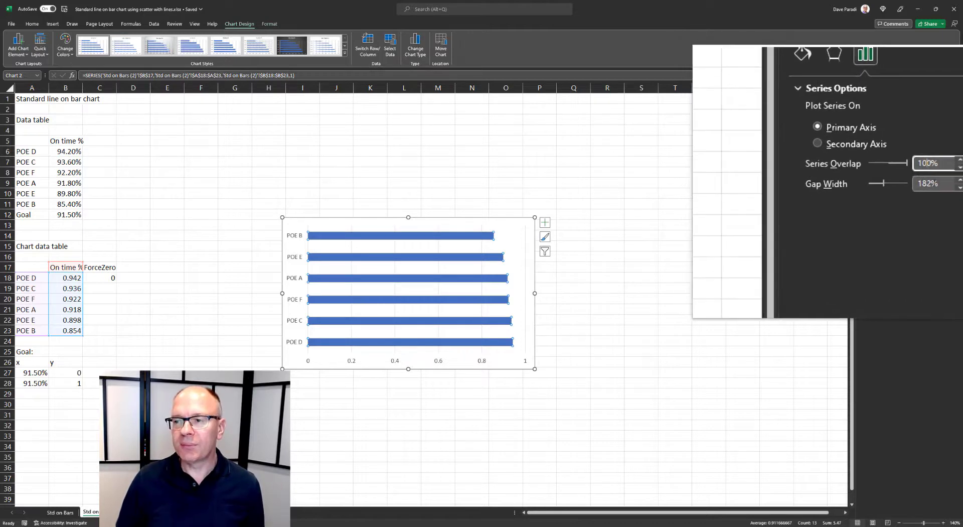
Set the gap width of the On time % bars to 50%.
click(932, 184)
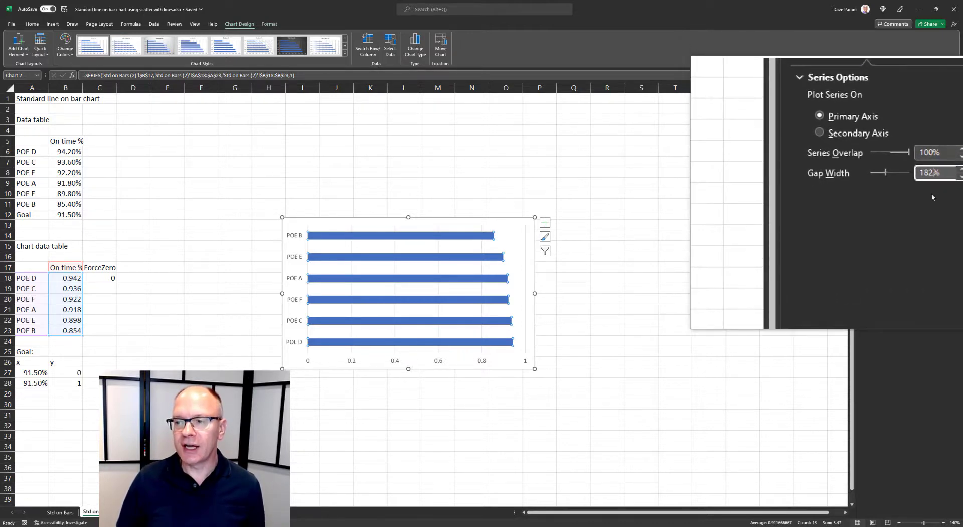
key(BackSpace)
key(BackSpace)
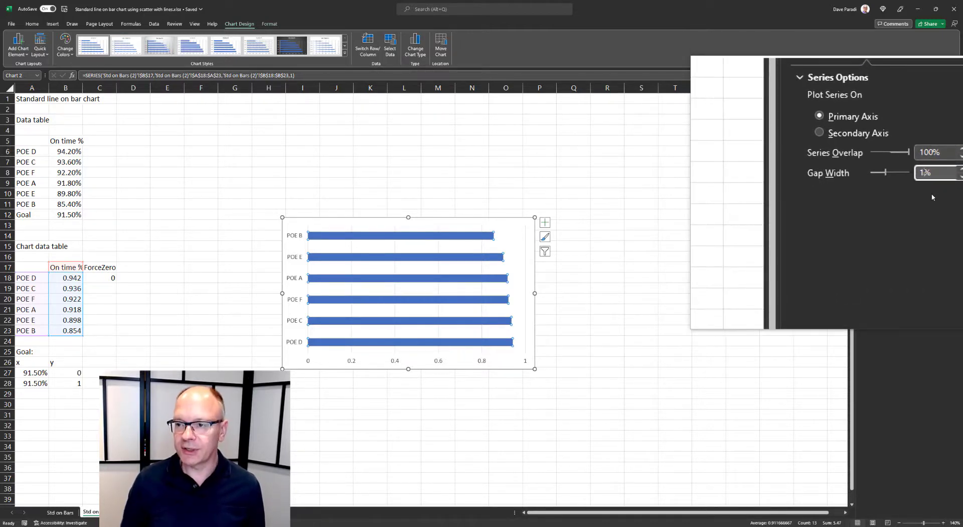
key(BackSpace)
text(50)
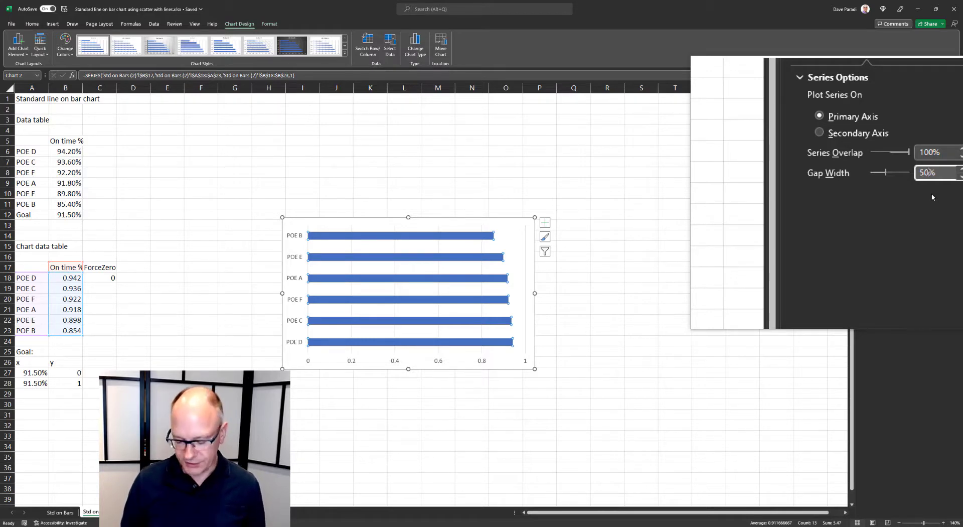
key(Return)
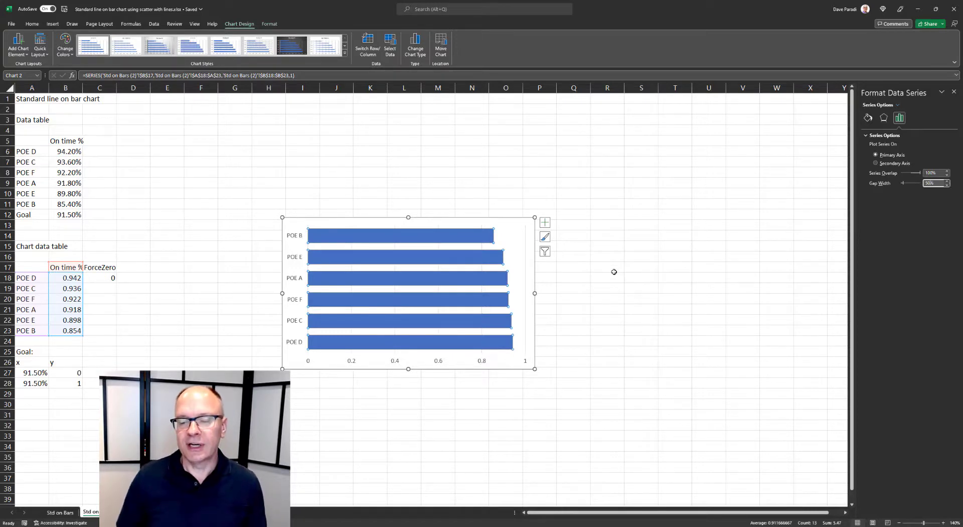
Show the vertical axis categories in reverse order and remove the chart's gridlines.
click(299, 258)
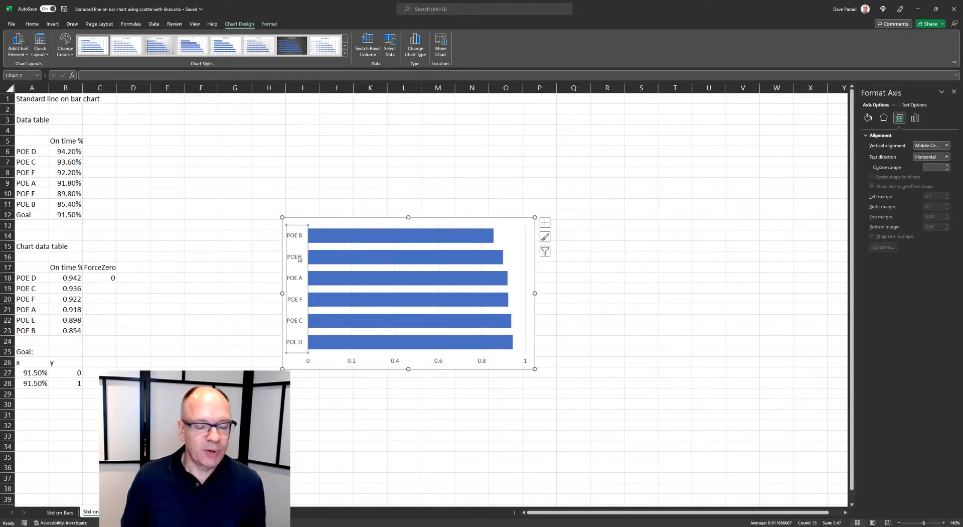
click(916, 119)
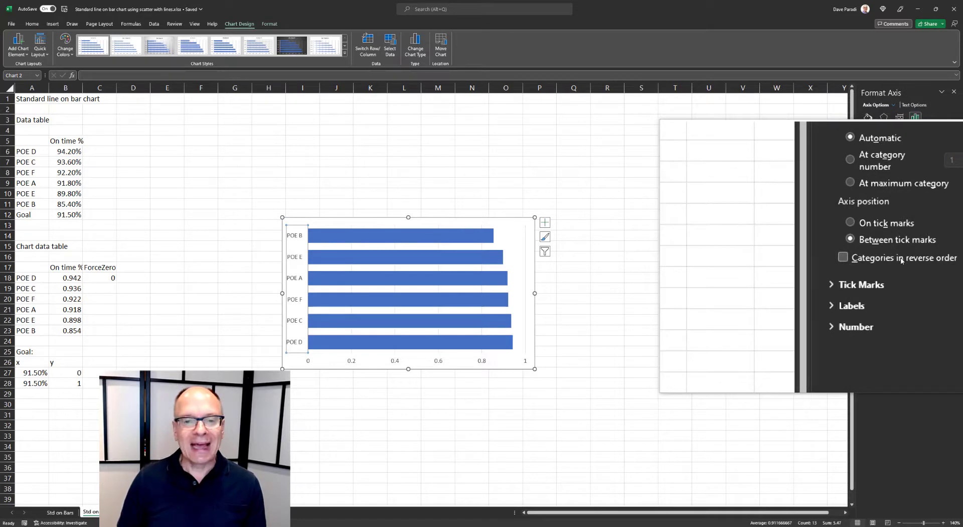
click(872, 259)
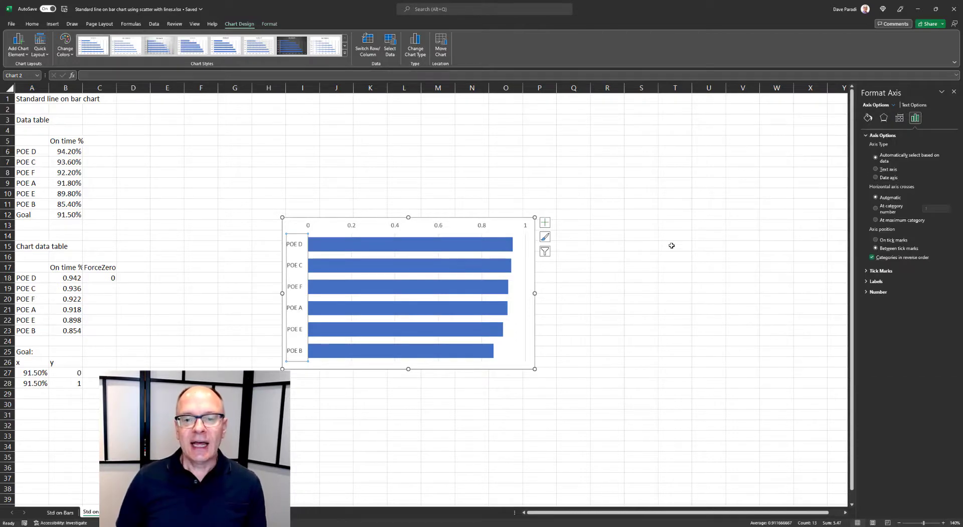
click(545, 222)
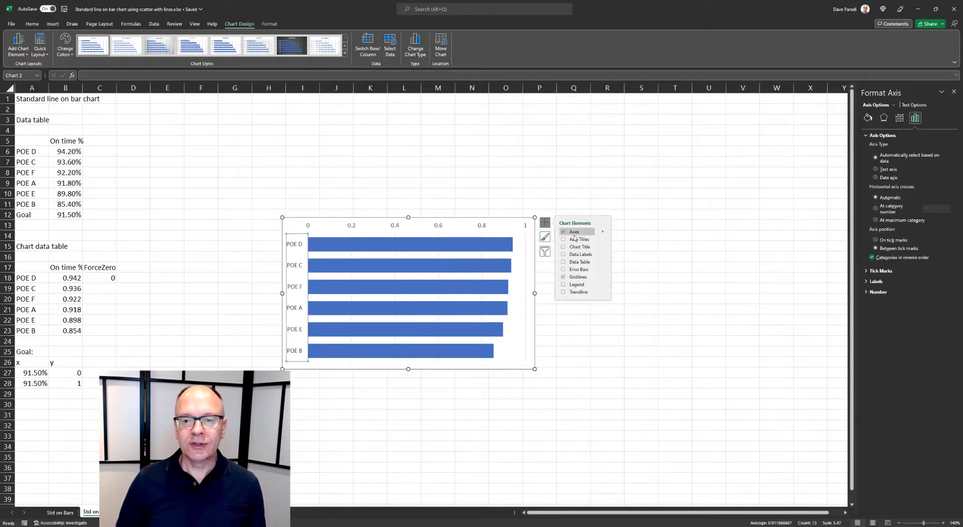
click(564, 277)
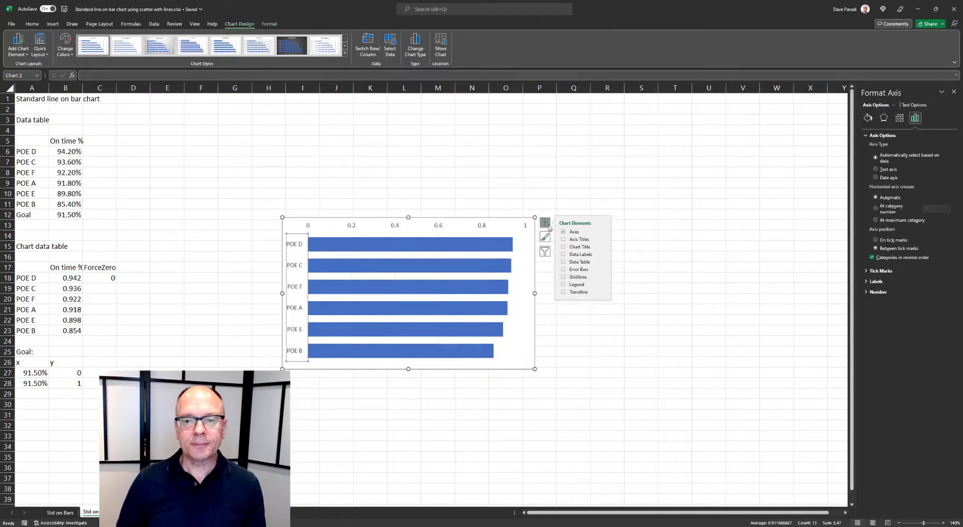
Hide the horizontal value axis labels by setting their label position to None.
click(546, 224)
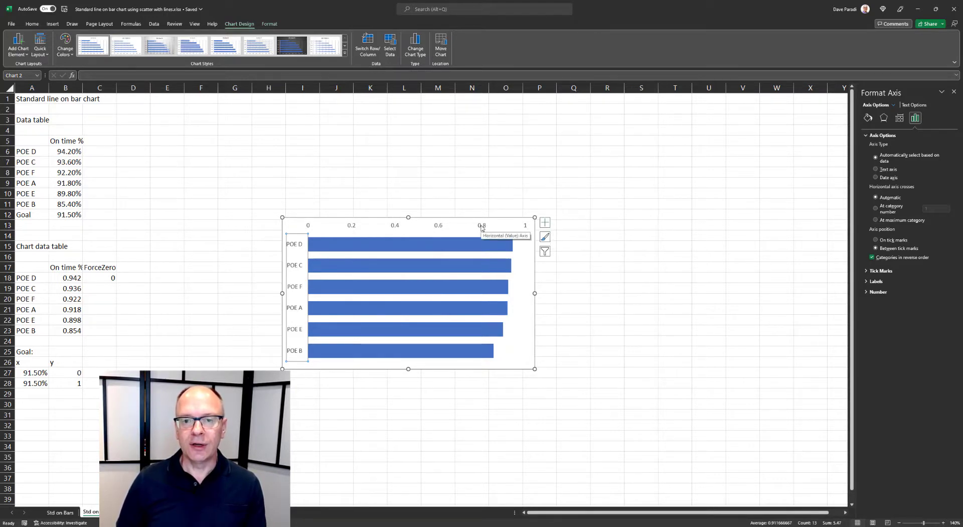
click(481, 227)
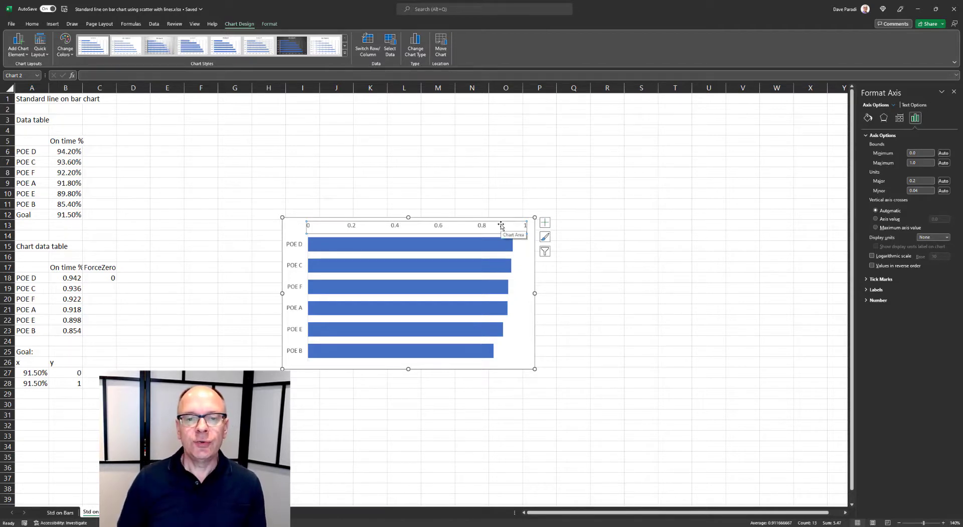
click(886, 290)
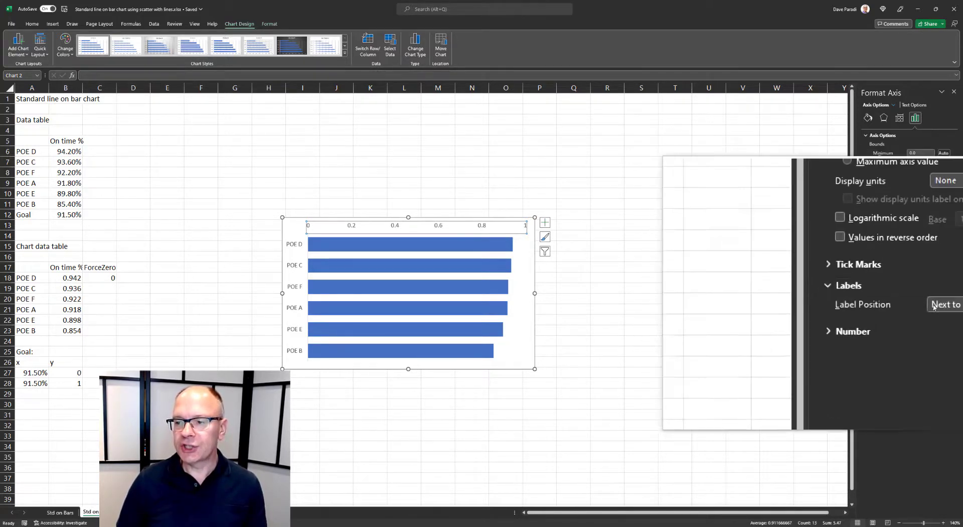
click(948, 300)
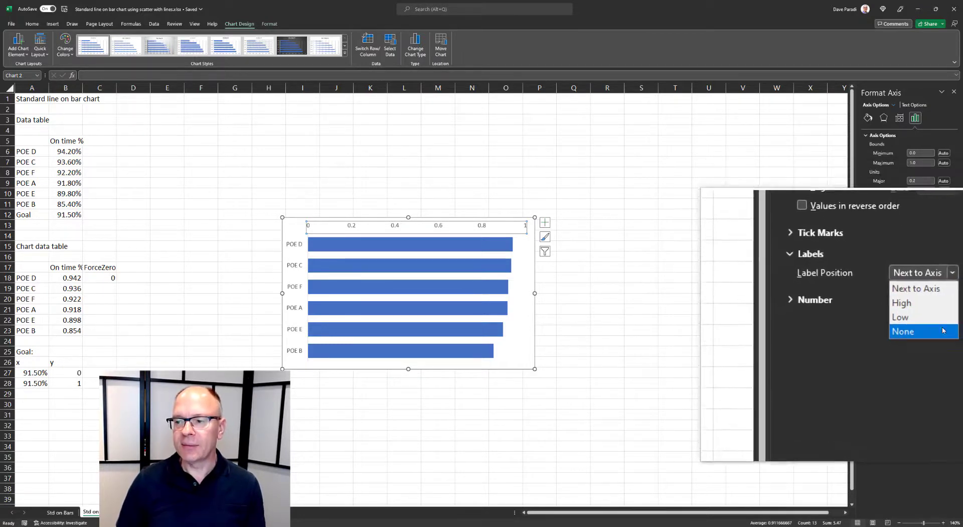
click(945, 330)
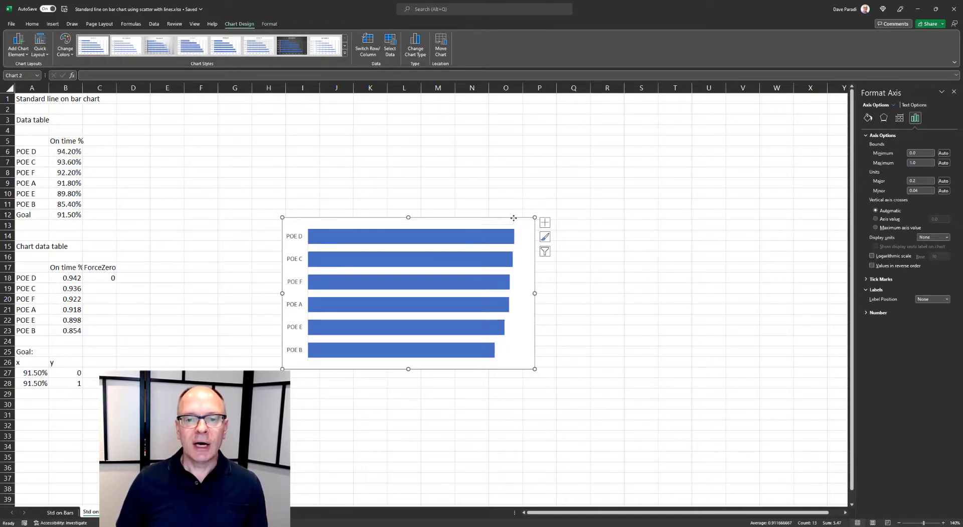
click(515, 221)
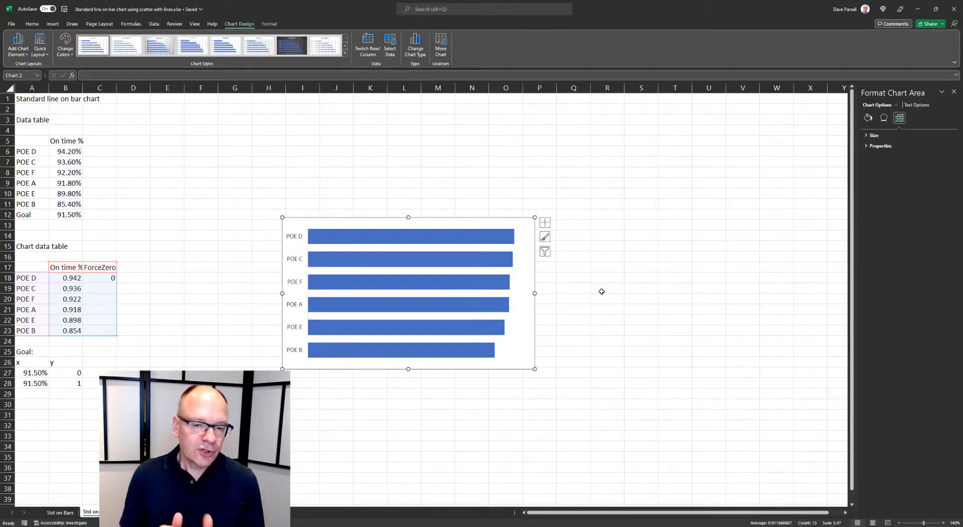
Fill the On time % bars with a light blue theme color.
click(477, 240)
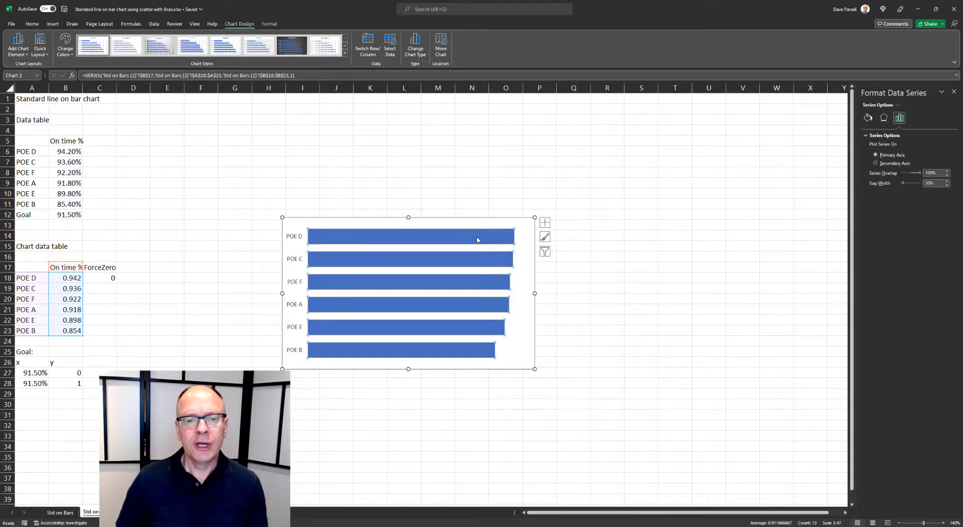
click(275, 26)
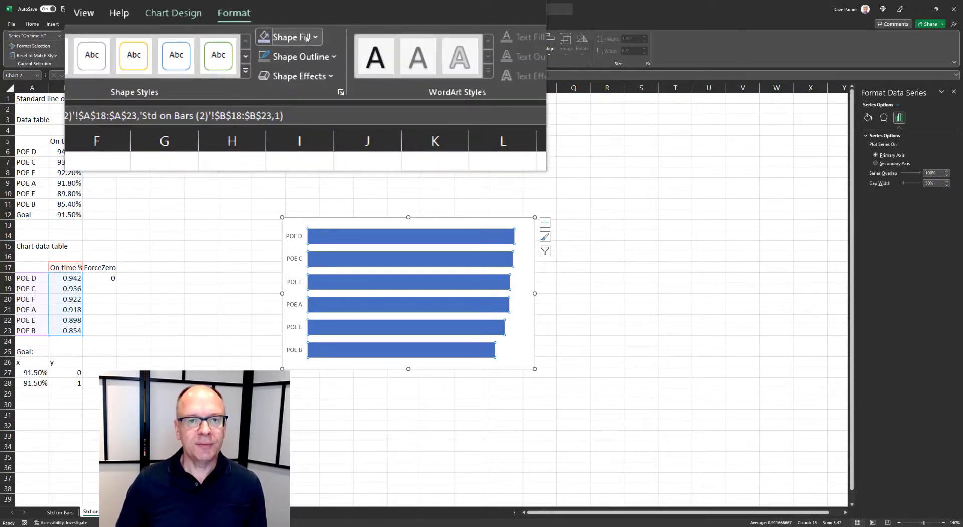
click(307, 38)
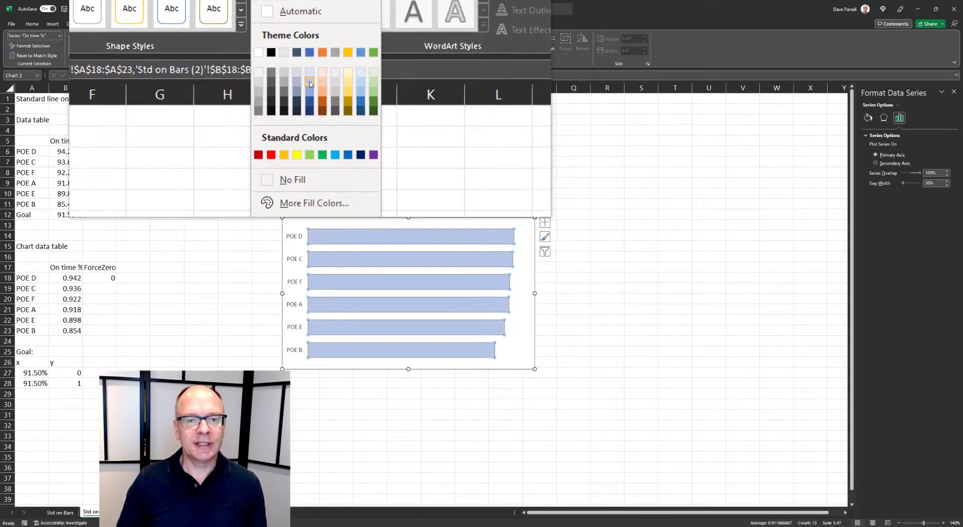
click(309, 83)
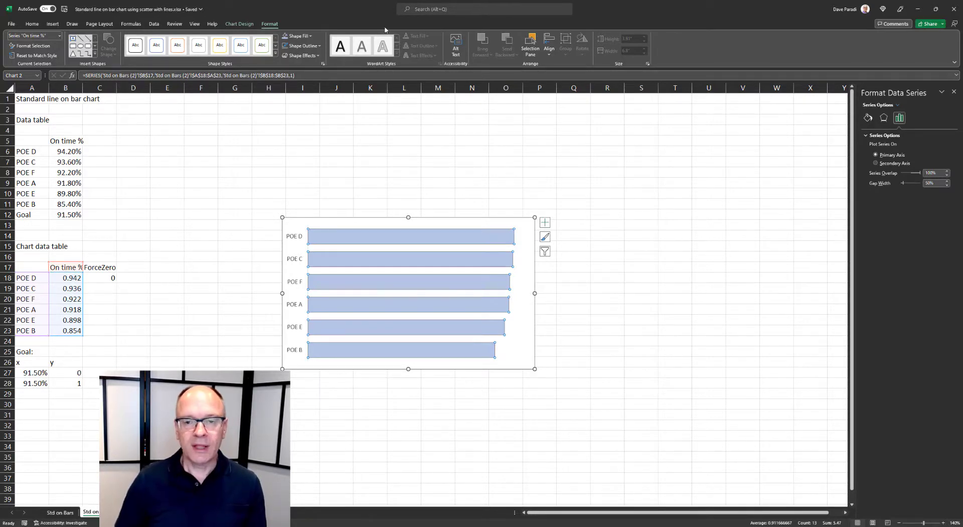
Add data labels to the On time % bars at the Outside End position.
click(545, 223)
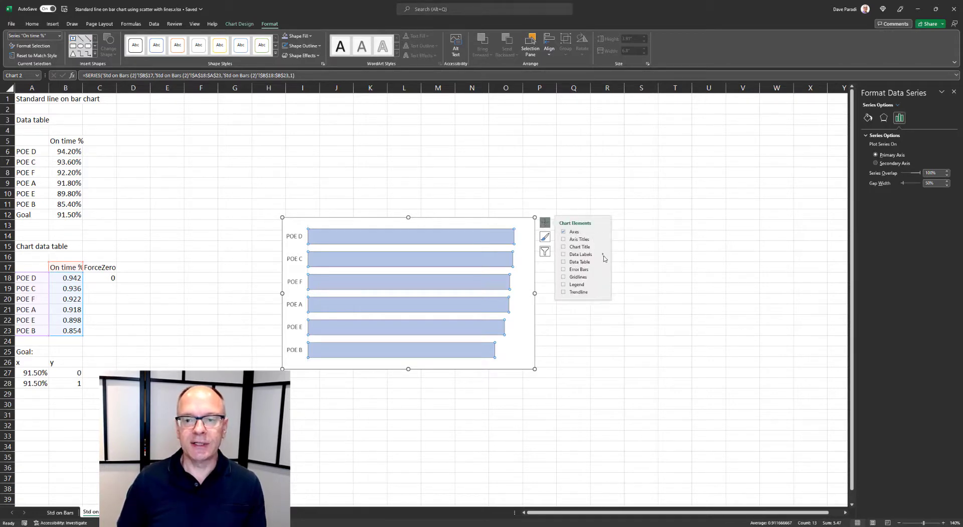
mouse_move(604, 257)
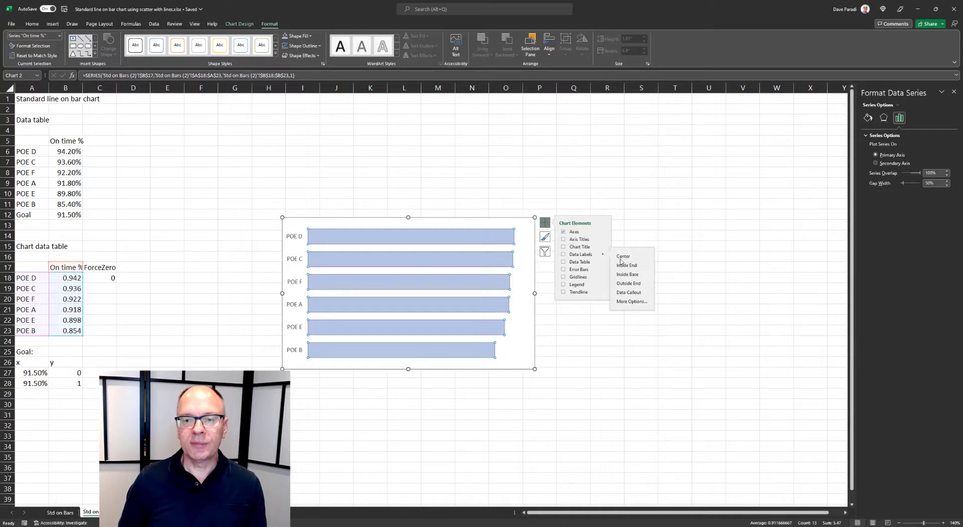
click(633, 283)
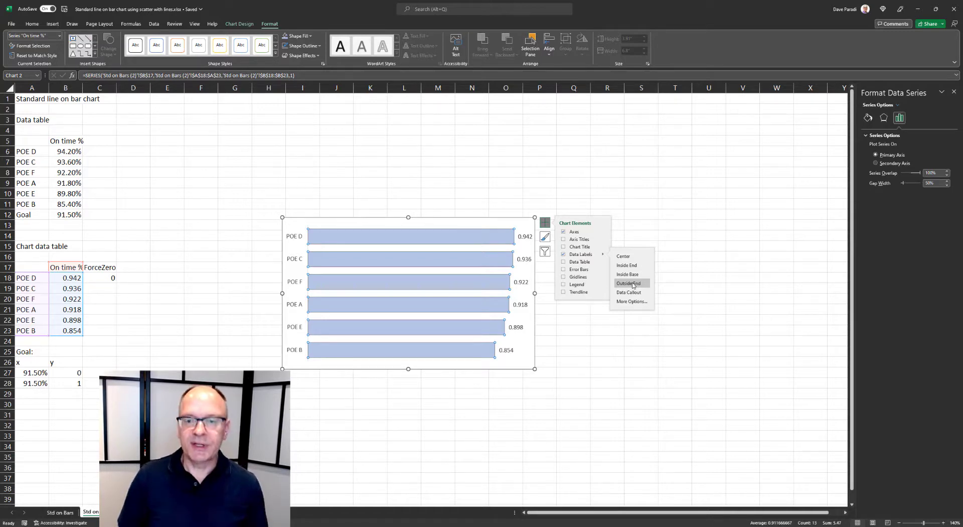
Format the On time % data labels as Percentage with 1 decimal place.
click(526, 242)
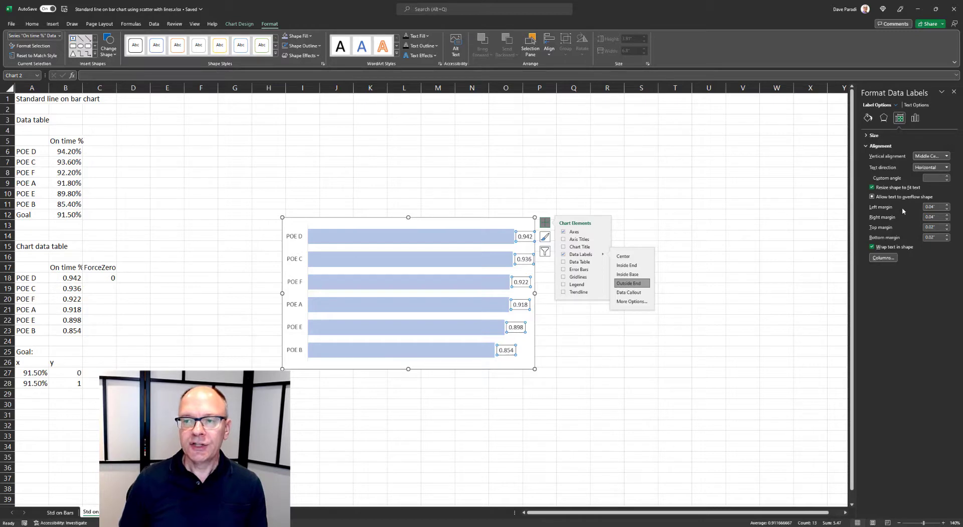
click(915, 119)
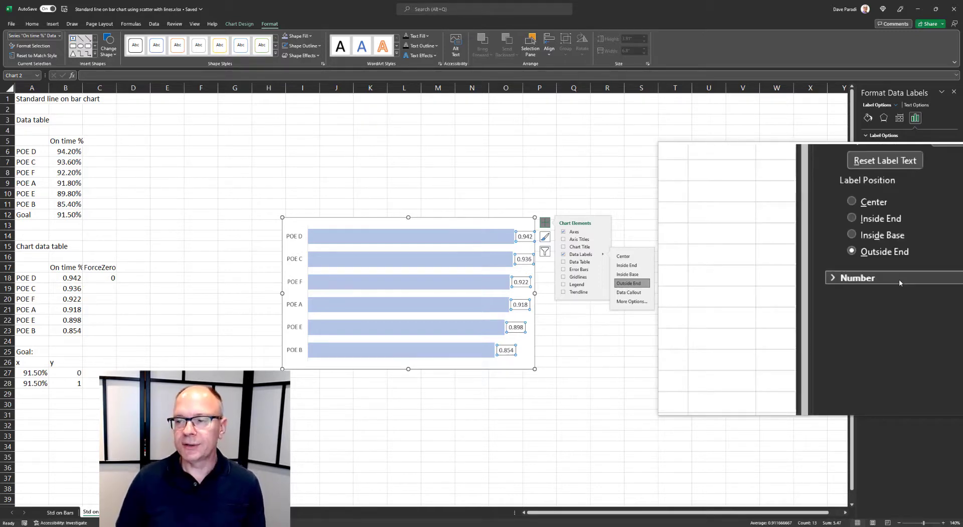
click(900, 282)
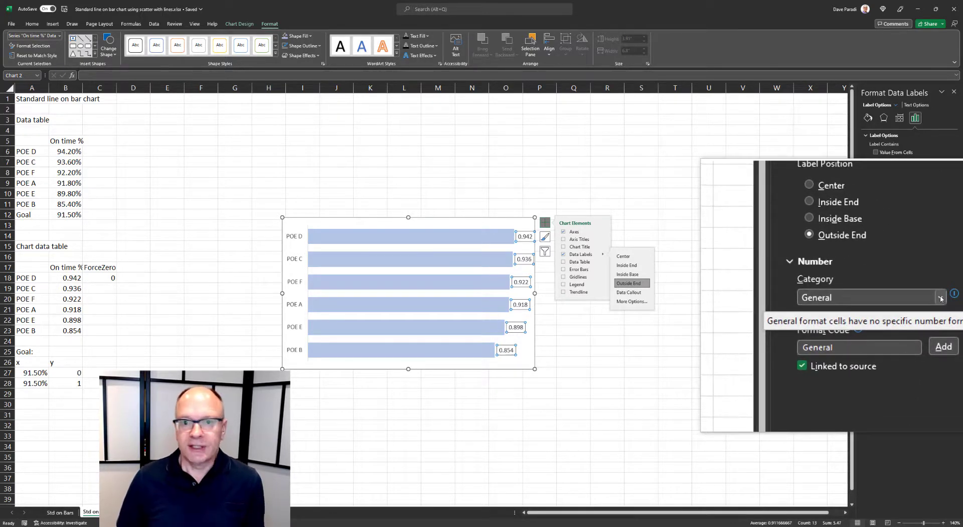
click(941, 298)
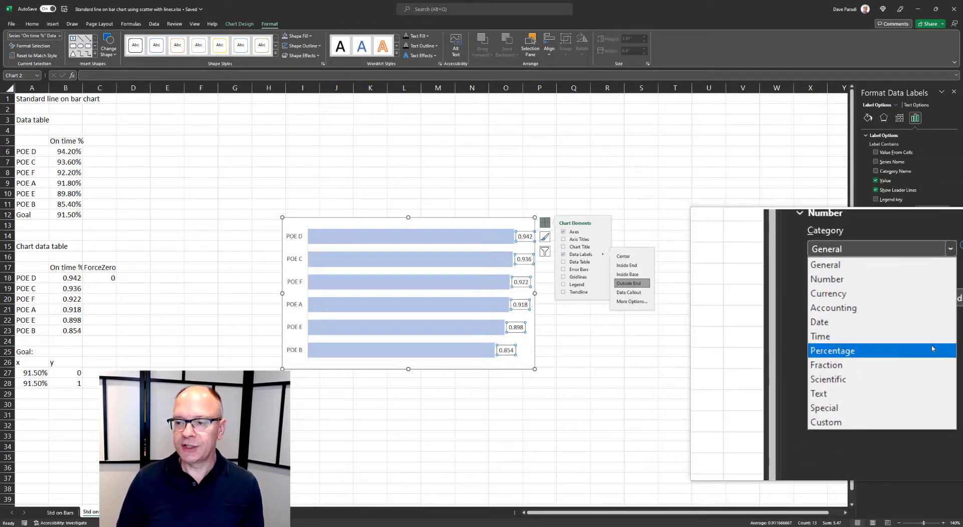
click(932, 354)
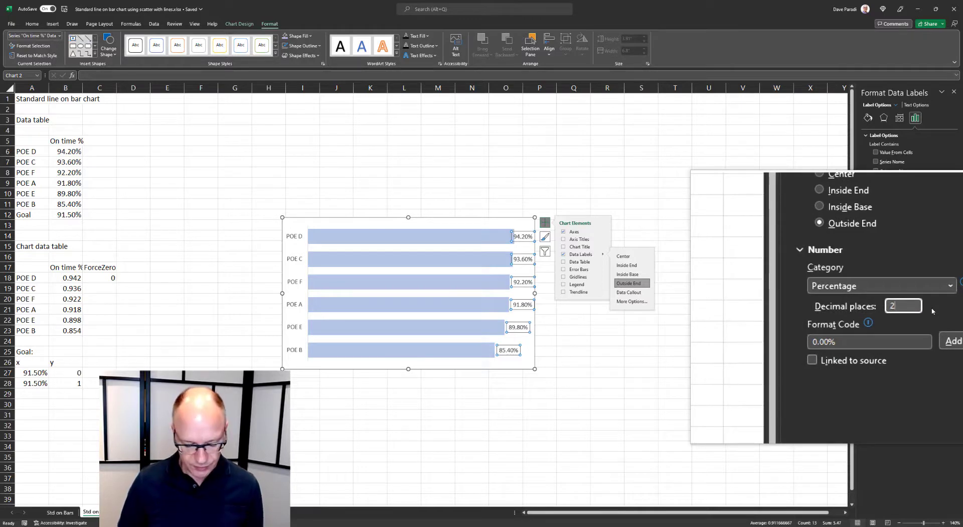
key(BackSpace)
text(1)
key(Return)
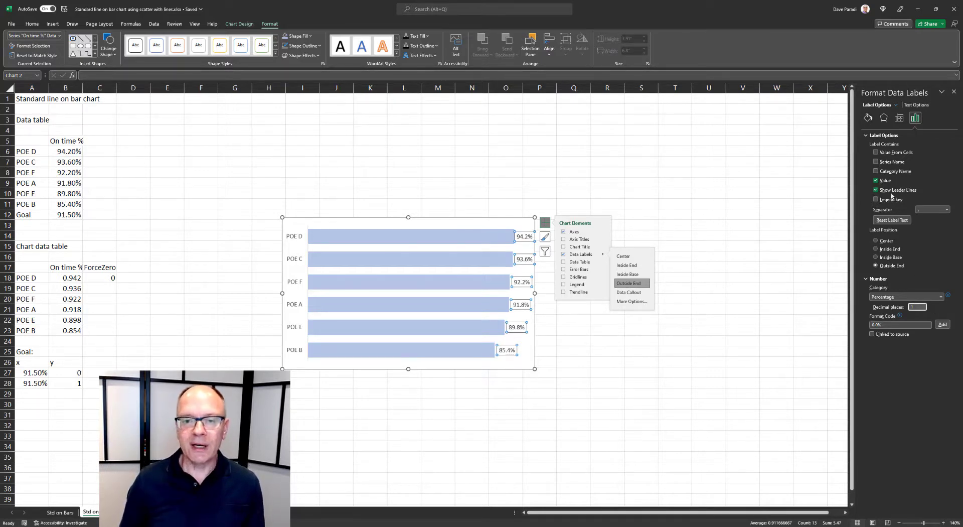
Give the On time % data labels a solid white fill with 20% transparency.
click(867, 119)
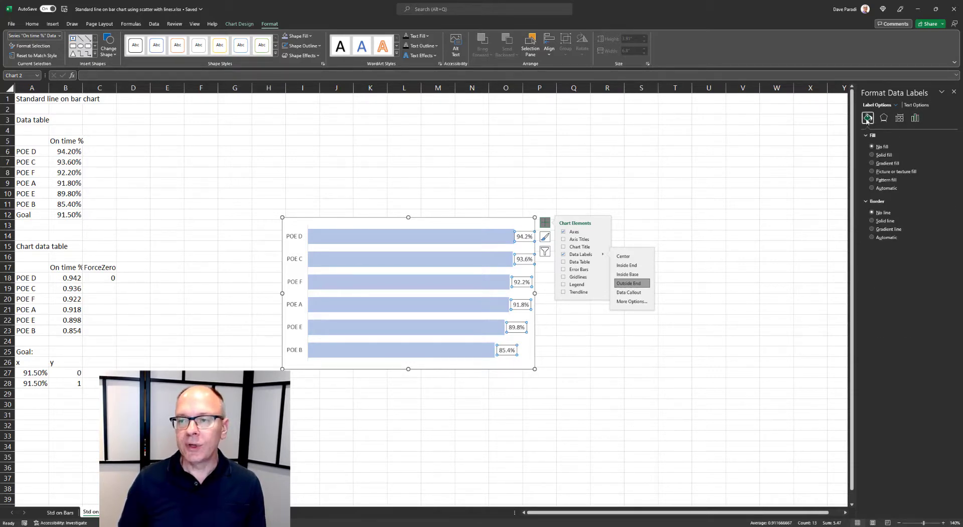
click(890, 155)
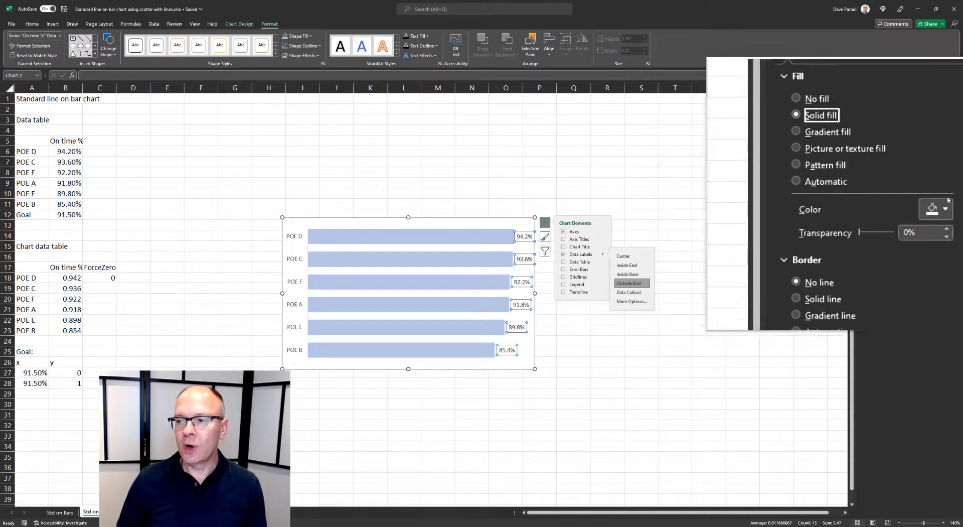
click(945, 232)
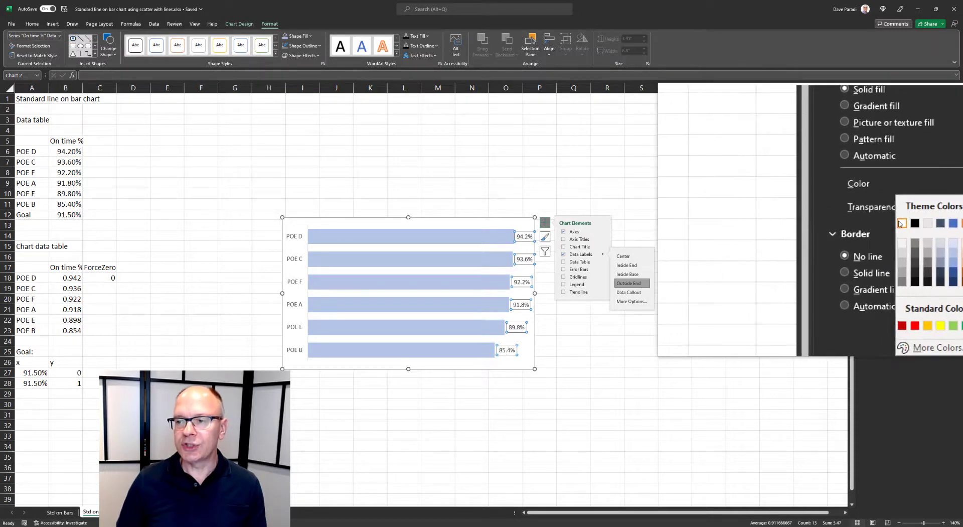
click(903, 225)
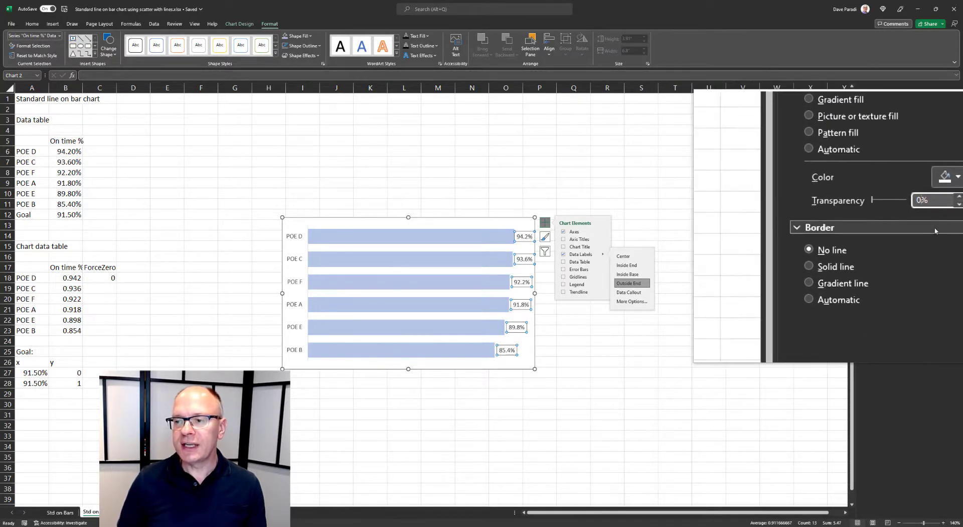
text(2)
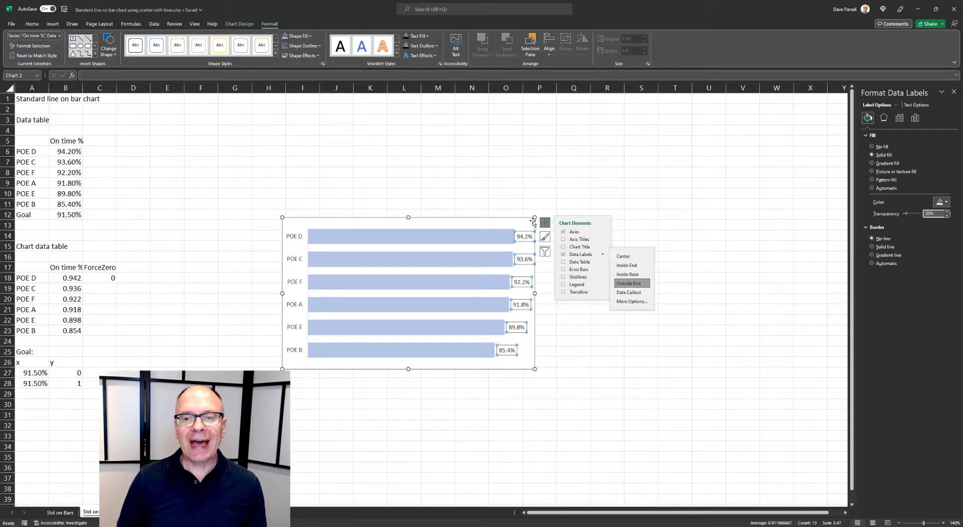
click(548, 225)
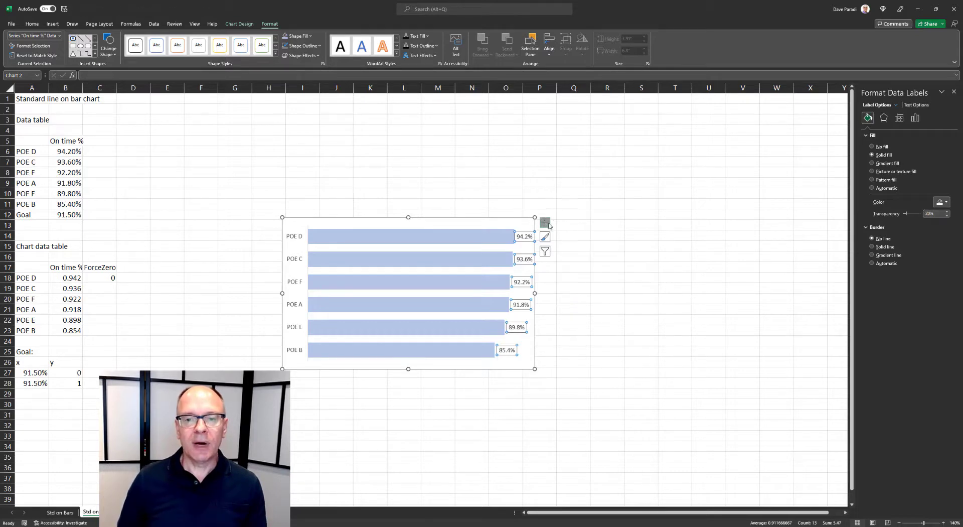
click(520, 221)
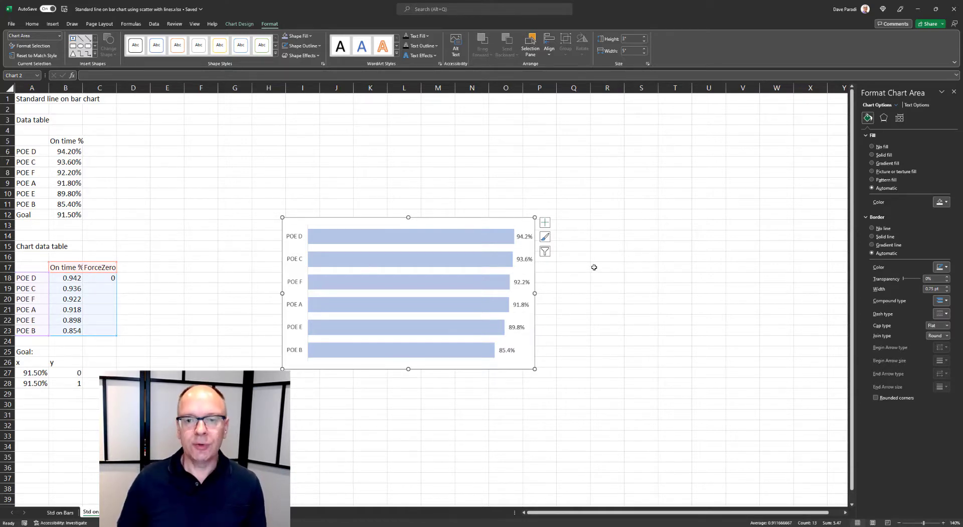
Add a chart title reading "Two POEs did not meet goal last month".
click(546, 223)
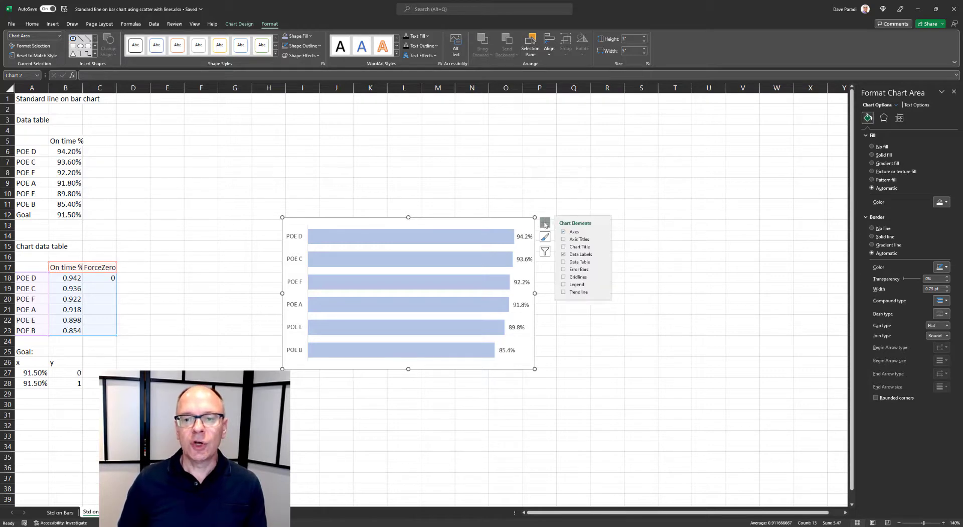
click(572, 245)
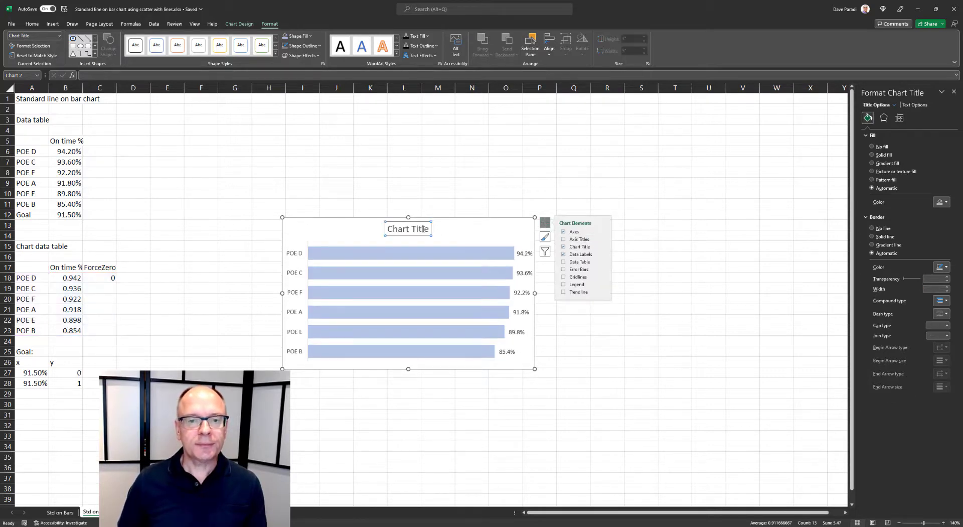
click(421, 229)
drag(422, 229, 389, 229)
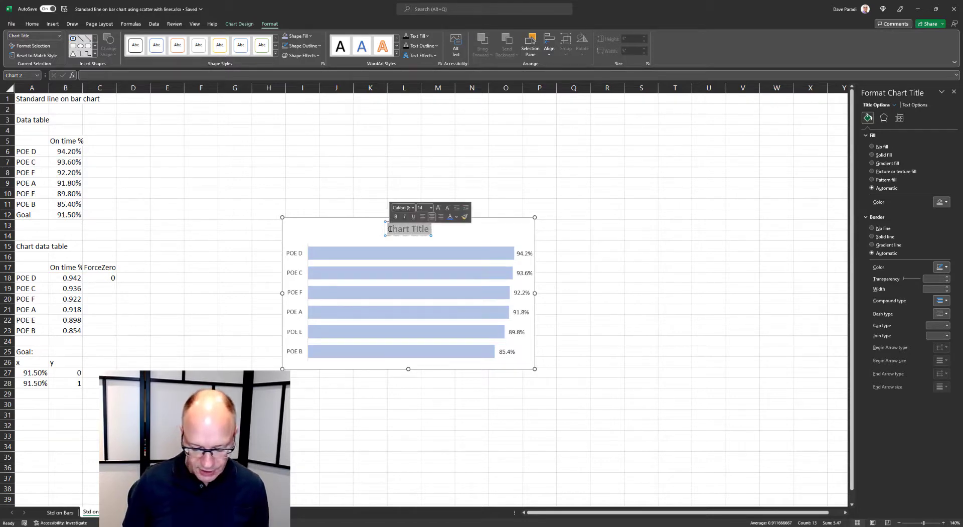
text(Two P)
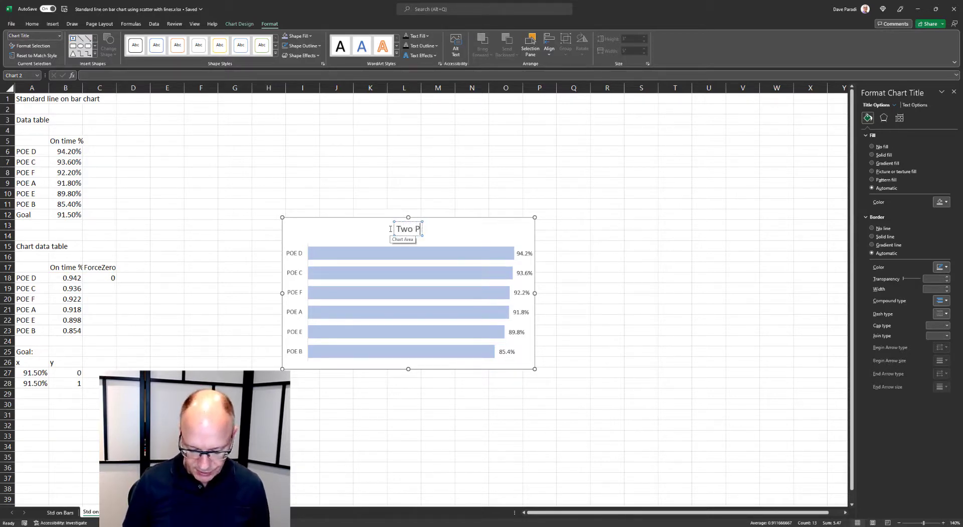
text(OEs di)
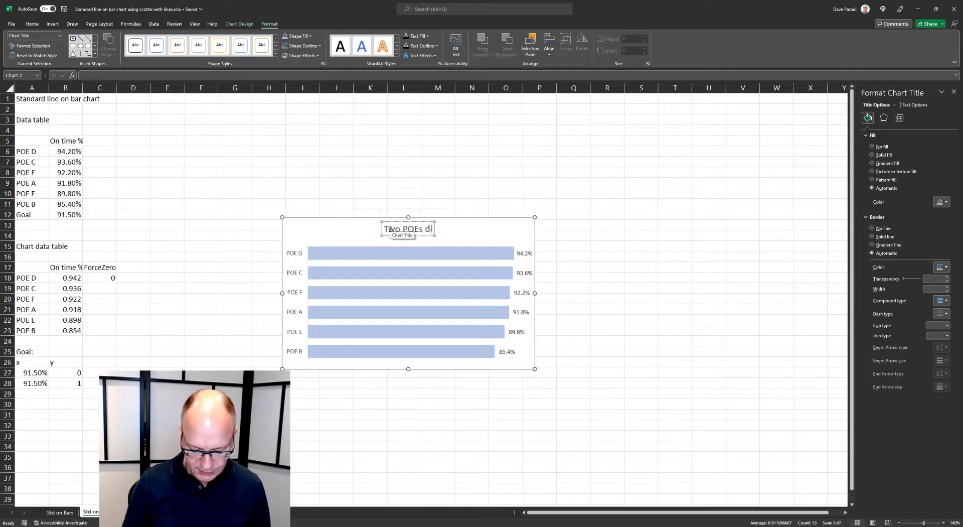
text(d not meet)
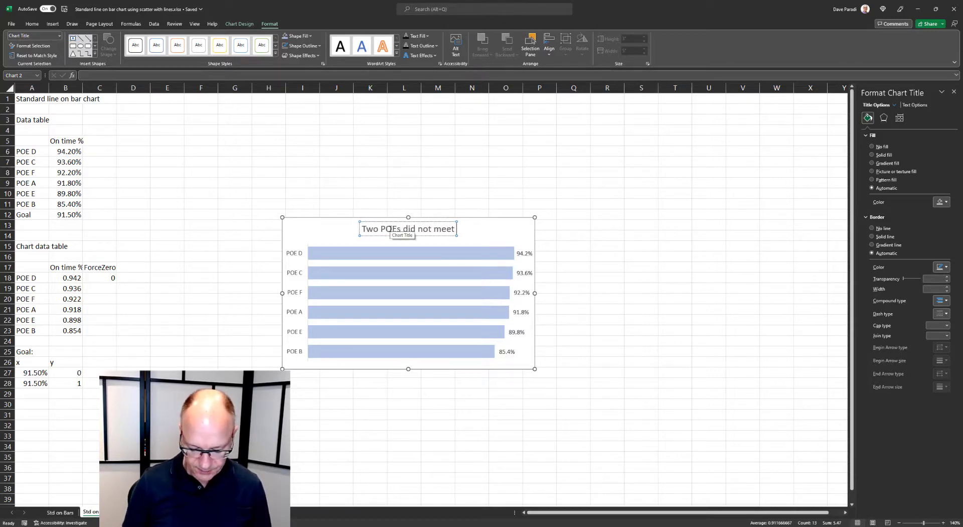
text( goal last mont)
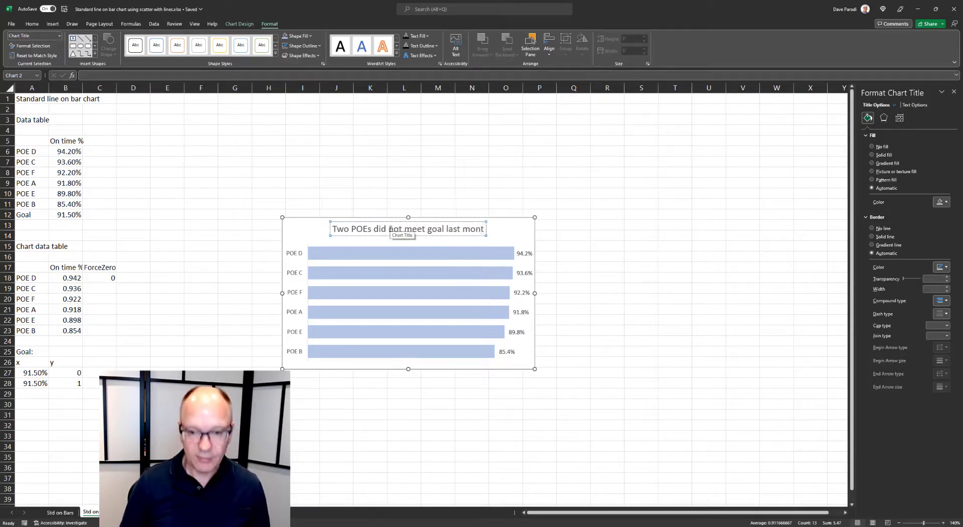
text(h)
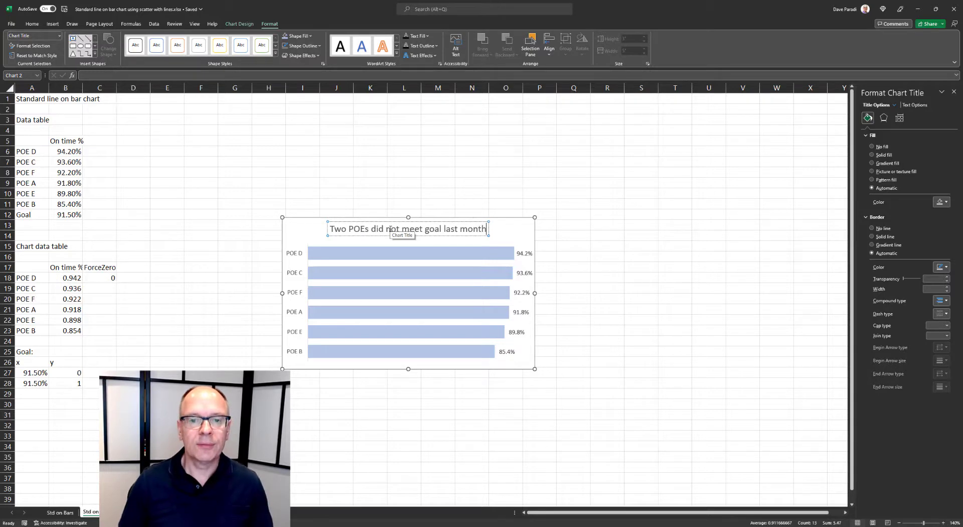
click(498, 222)
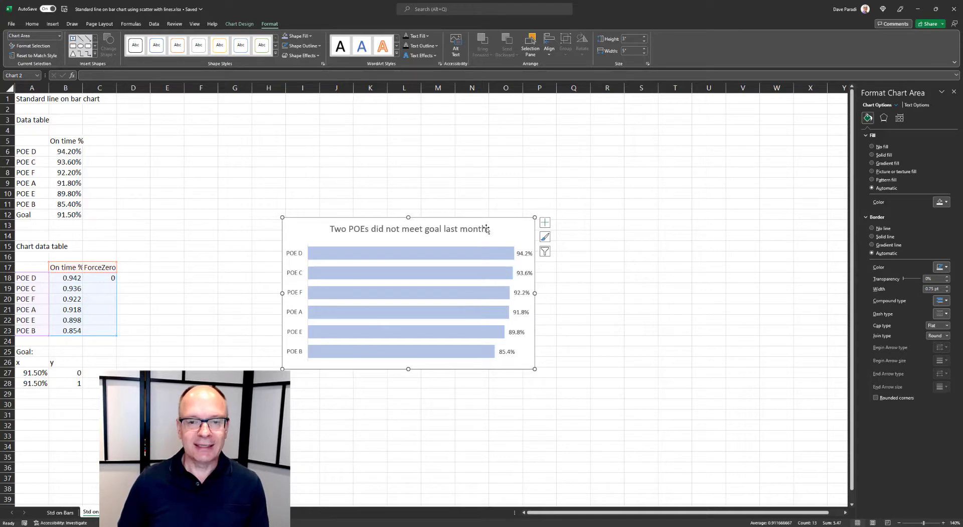
Add a new data series to the chart, taking its name from the "Goal:" cell A25.
click(243, 24)
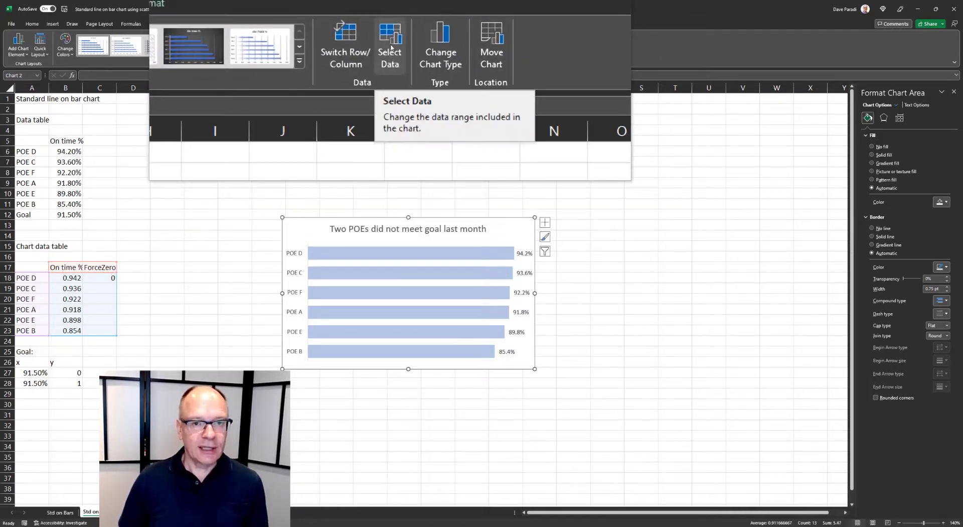
click(391, 48)
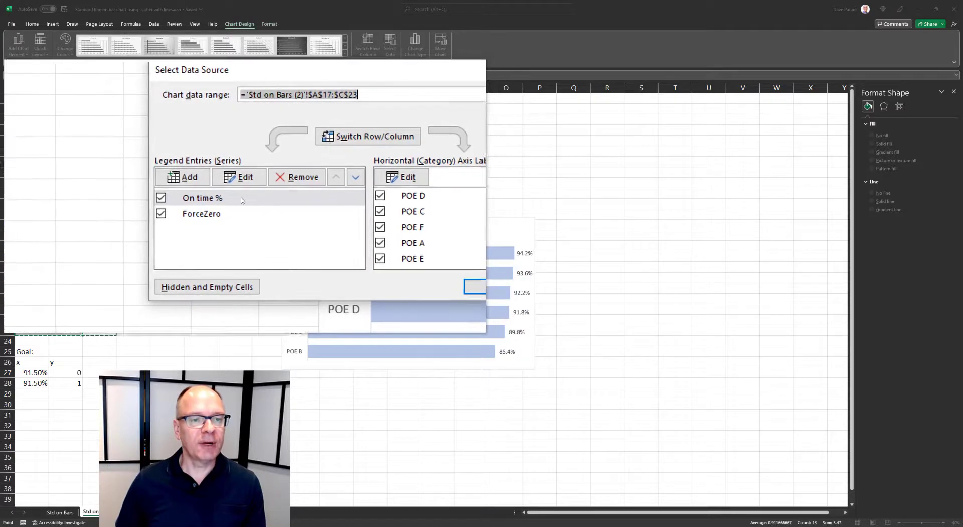
click(223, 190)
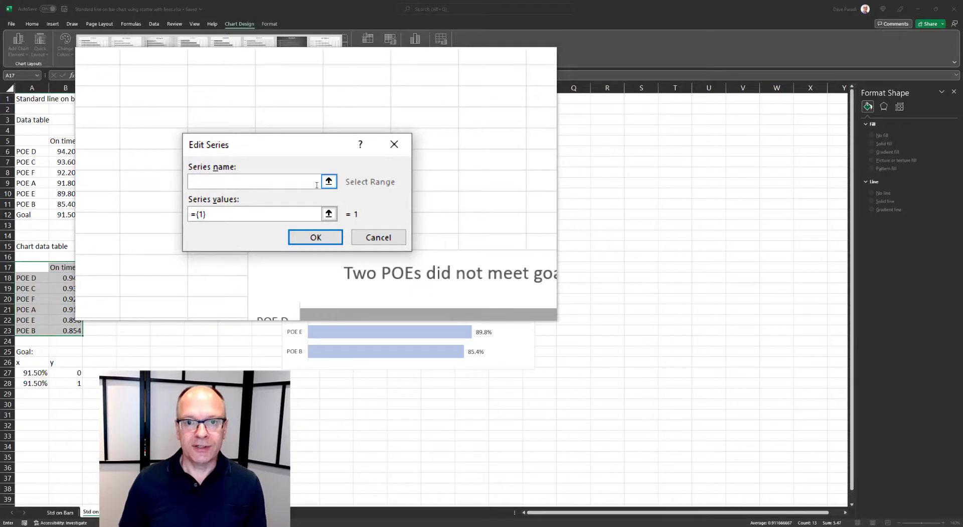
key(super+Escape)
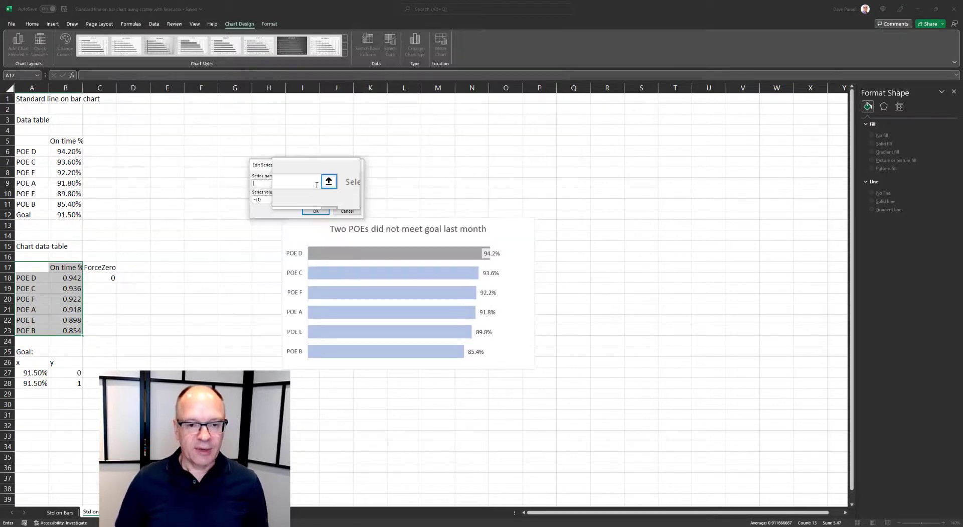
click(36, 351)
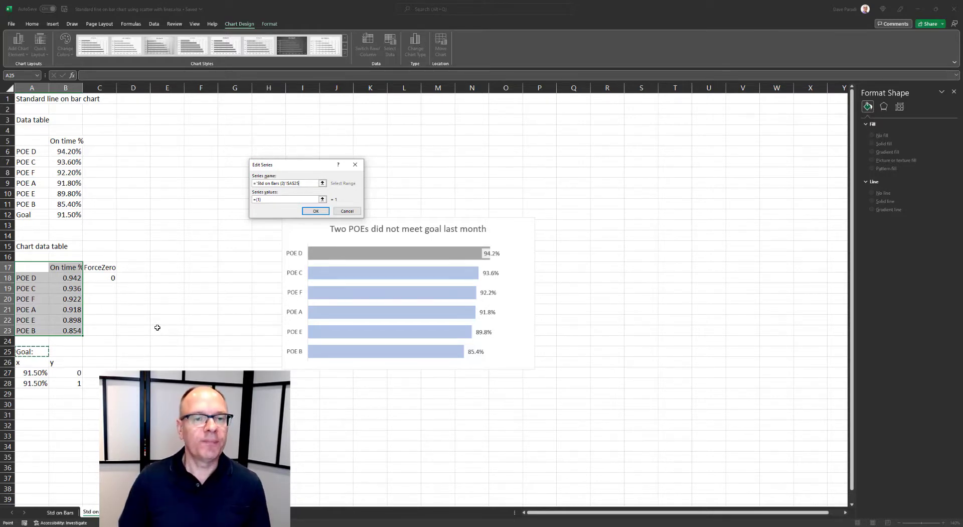
Set the new Goal series' values to the y cells B27:B28 and accept the data source changes.
click(266, 200)
drag(267, 200, 241, 198)
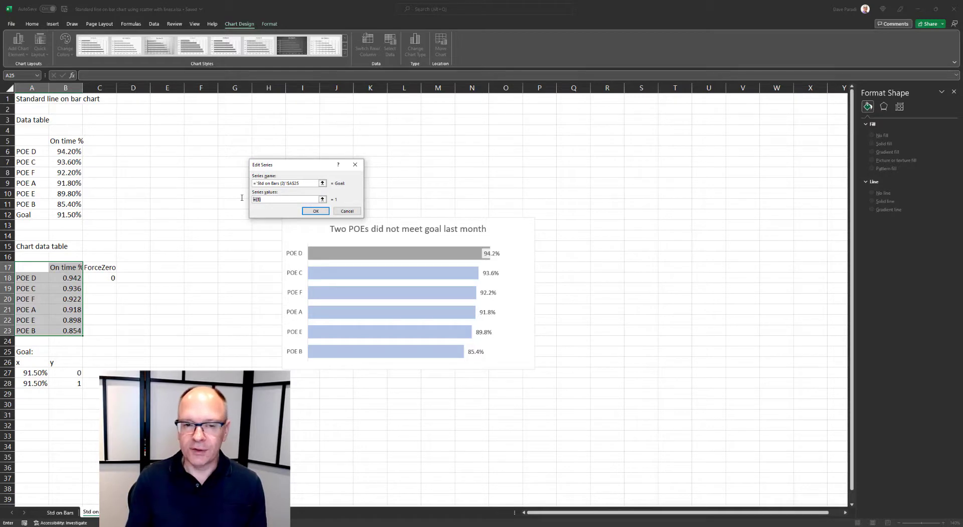
key(BackSpace)
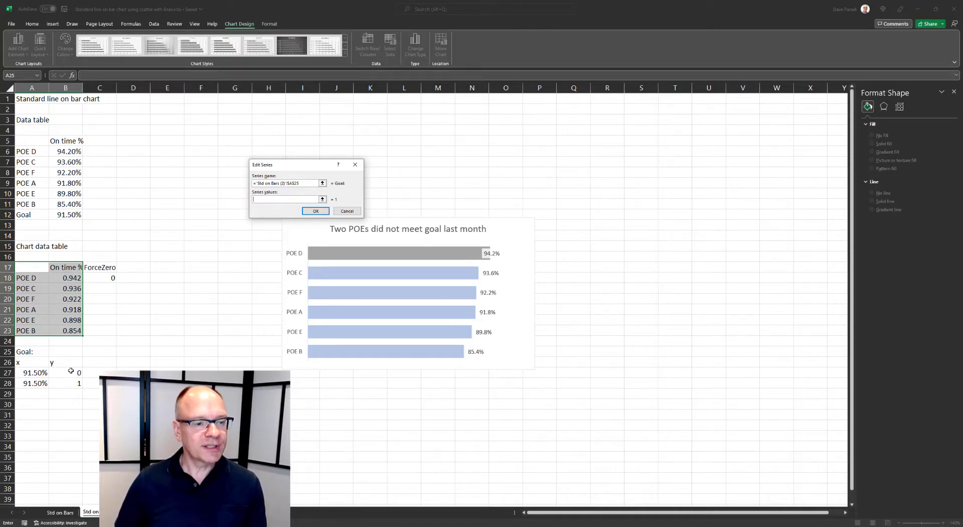
drag(70, 373, 69, 383)
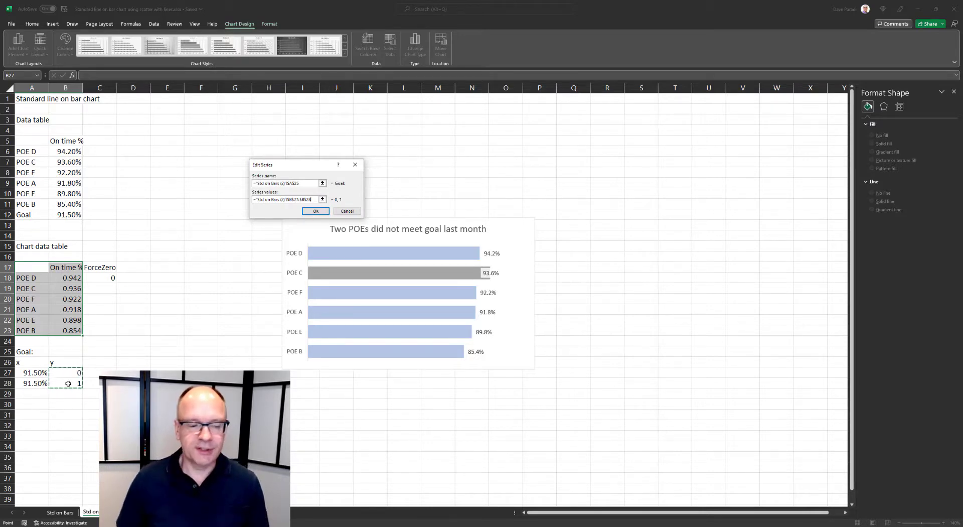
click(315, 211)
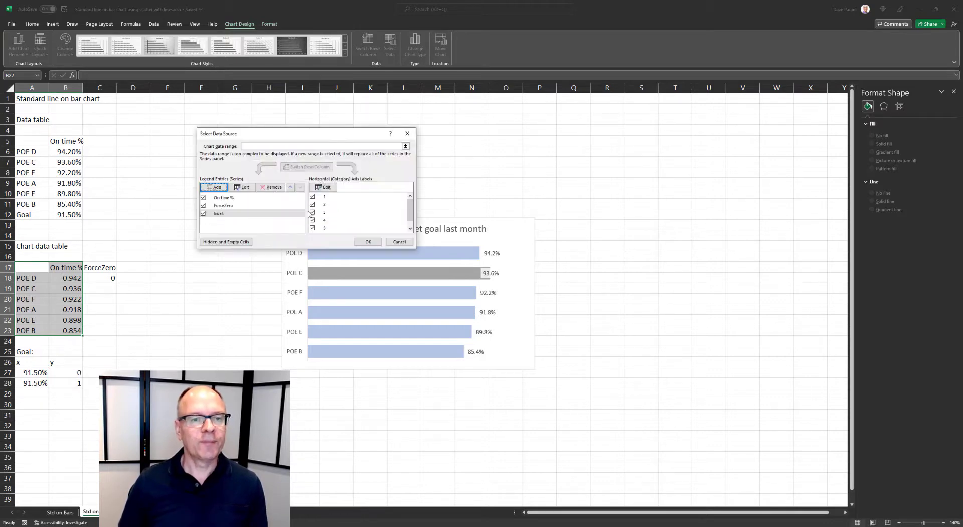
click(365, 241)
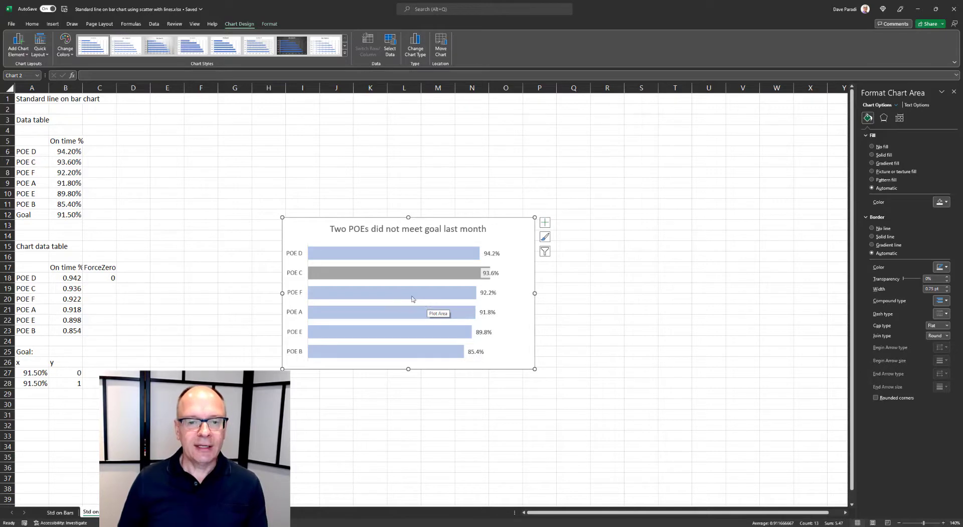
Change the Goal series' chart type to Scatter with Straight Lines, keeping the other series as Clustered Bar.
right_click(389, 293)
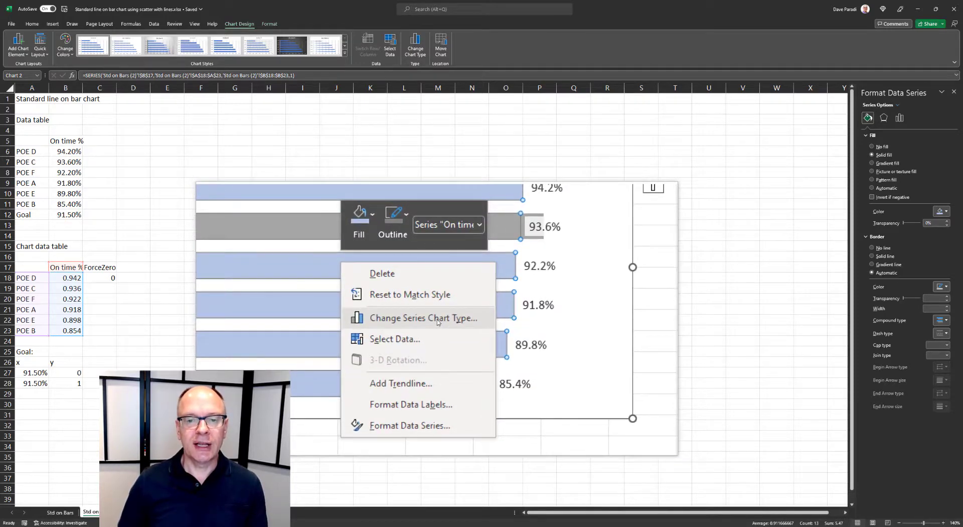
click(438, 321)
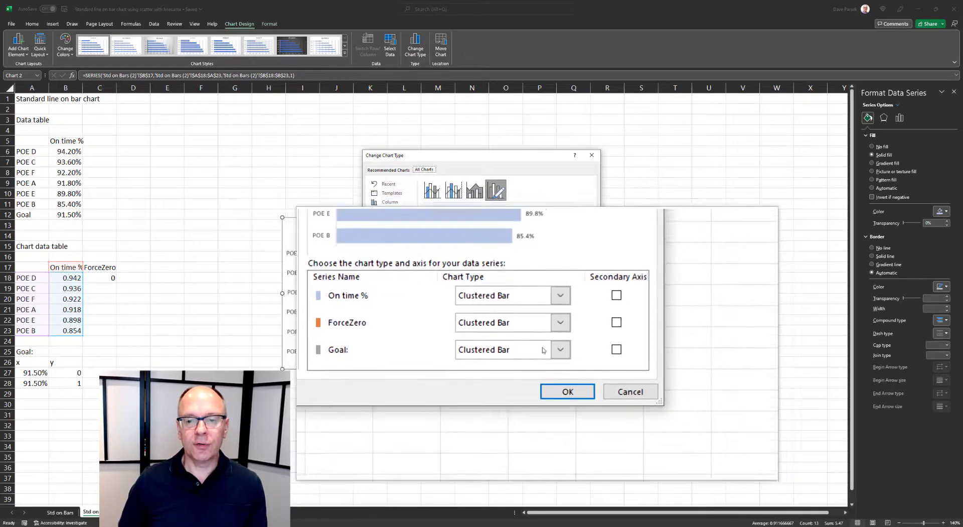
click(548, 350)
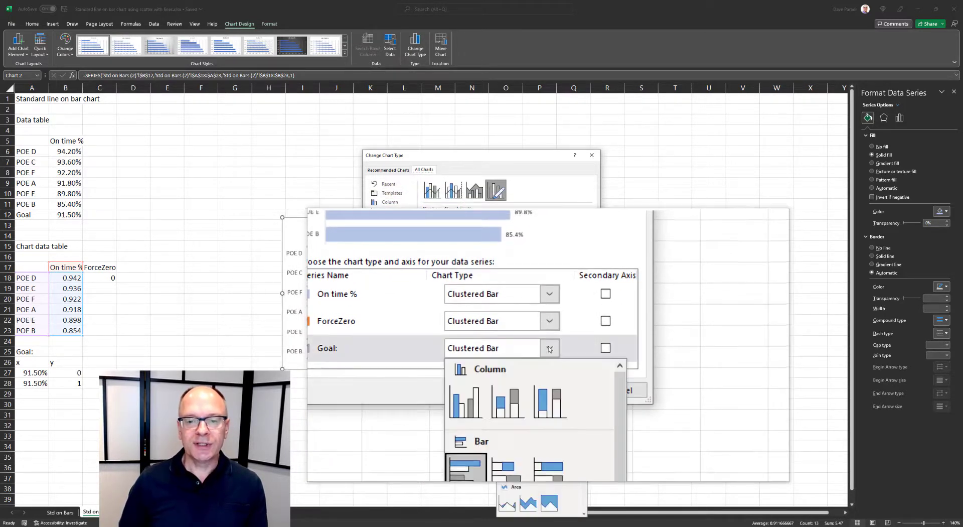
scroll(549, 426, down, 3)
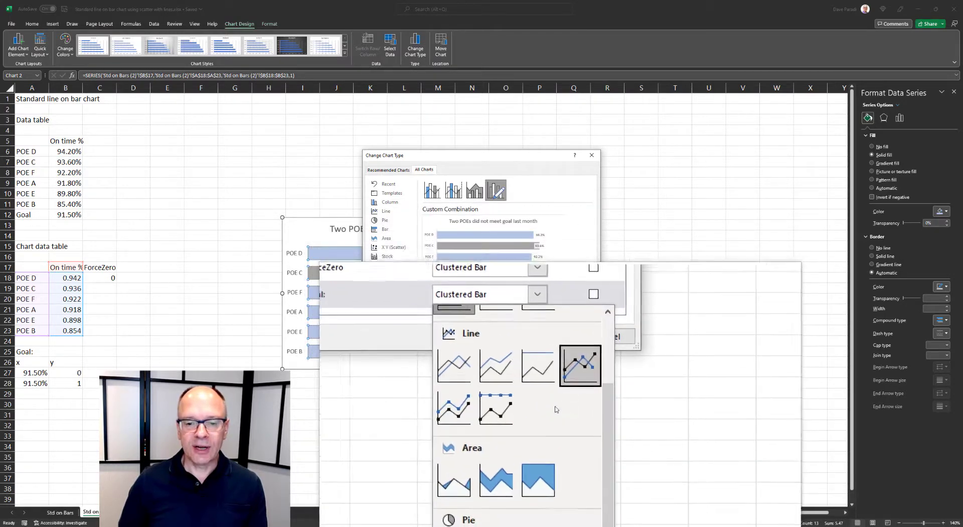
scroll(551, 449, down, 4)
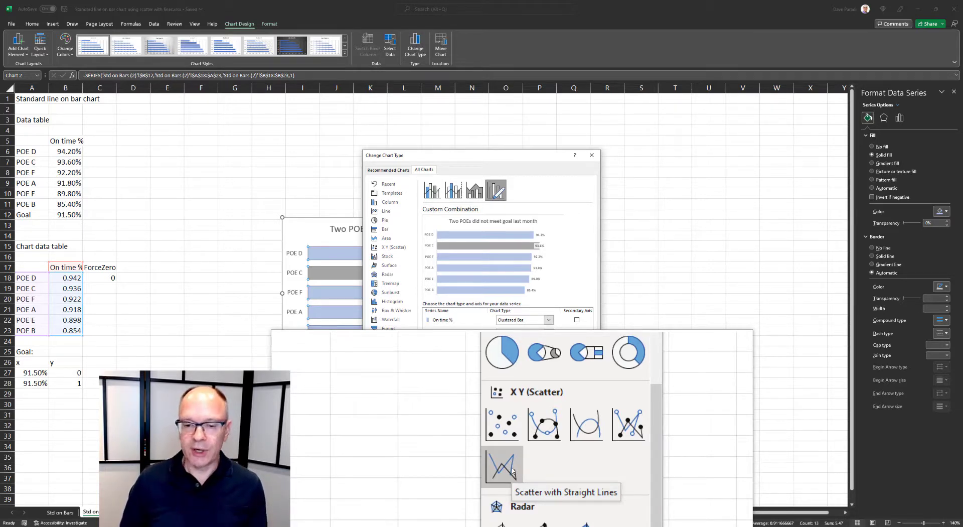
click(503, 466)
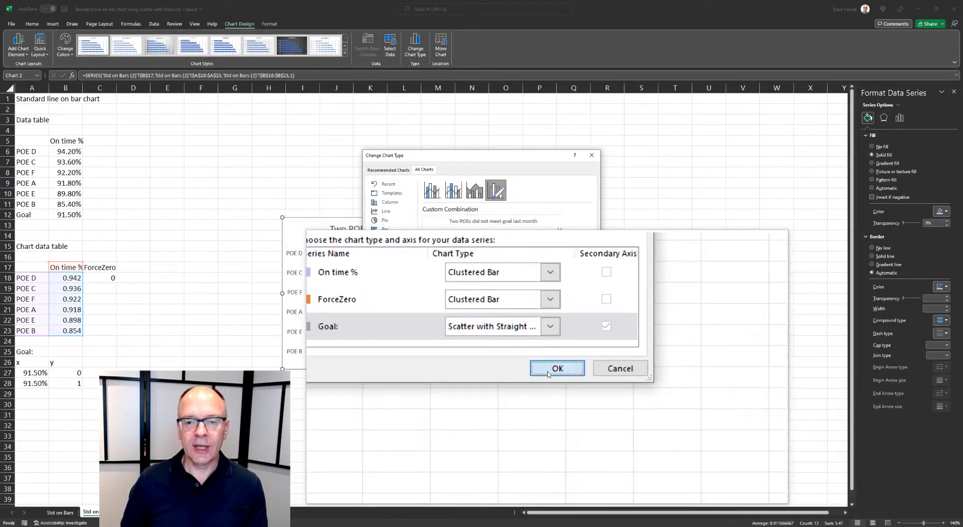
click(547, 366)
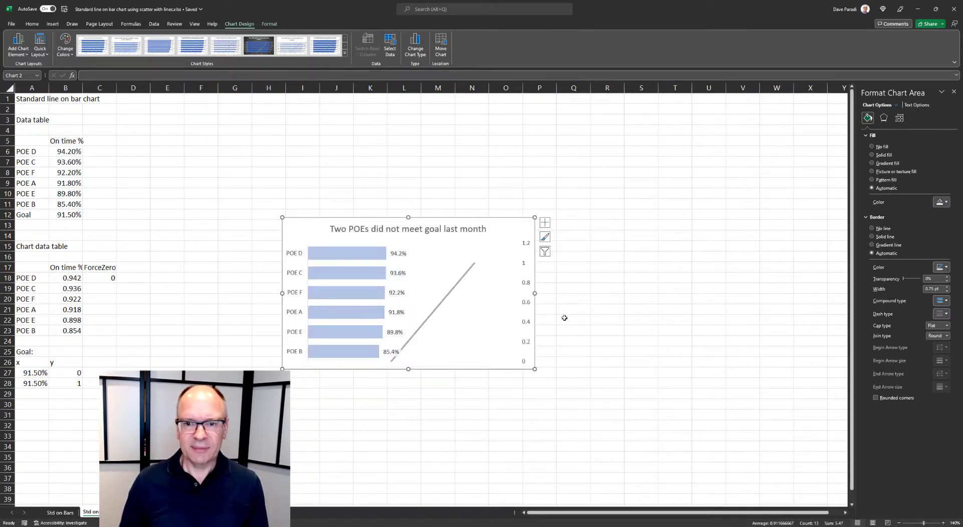
Set the Goal series' X values to cells A27:A28 in the chart's data source.
click(379, 258)
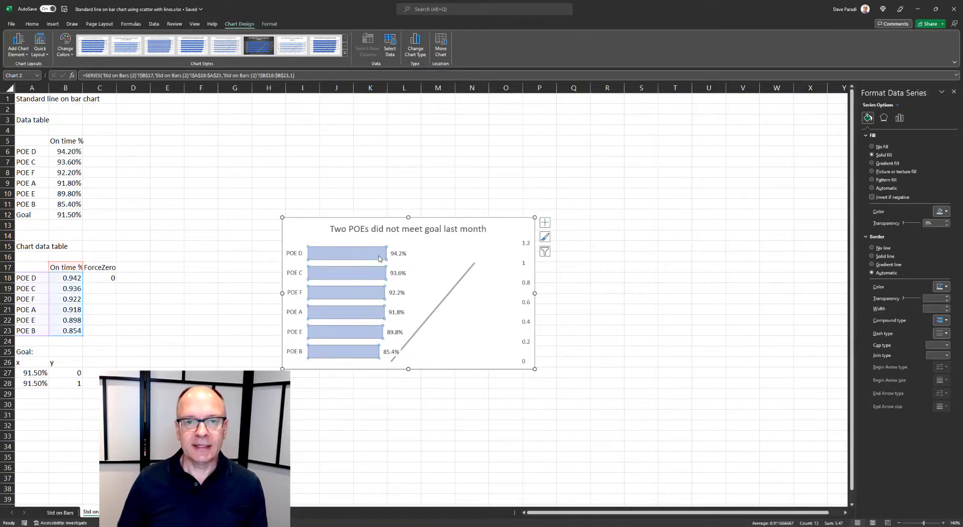
click(390, 51)
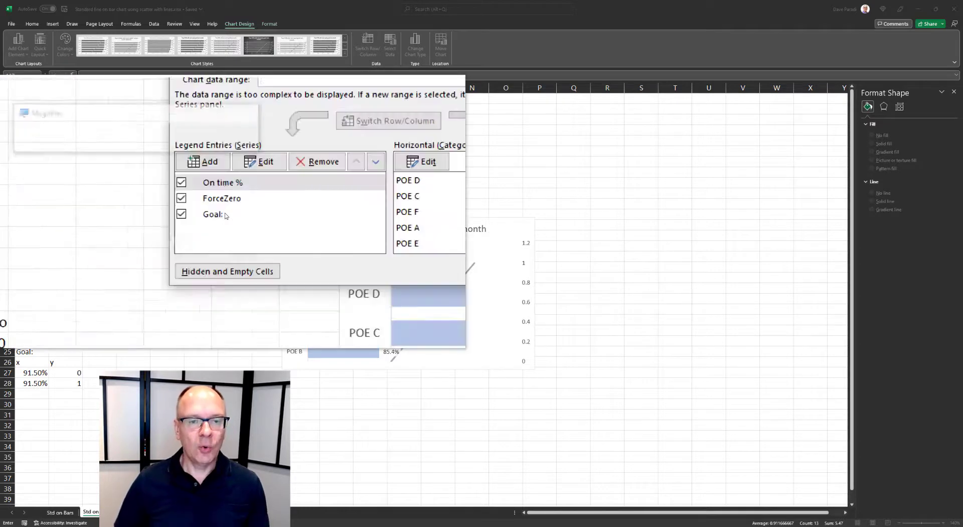
click(226, 214)
click(242, 172)
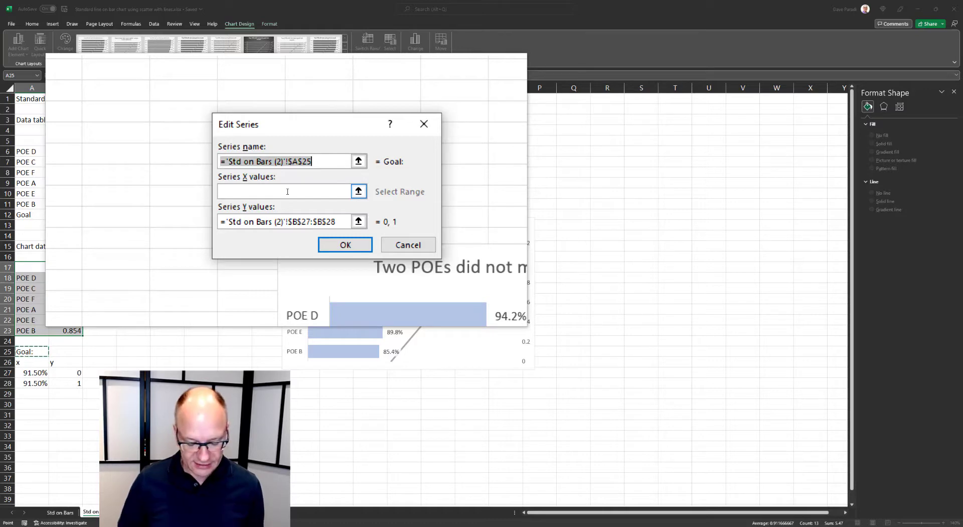
click(287, 192)
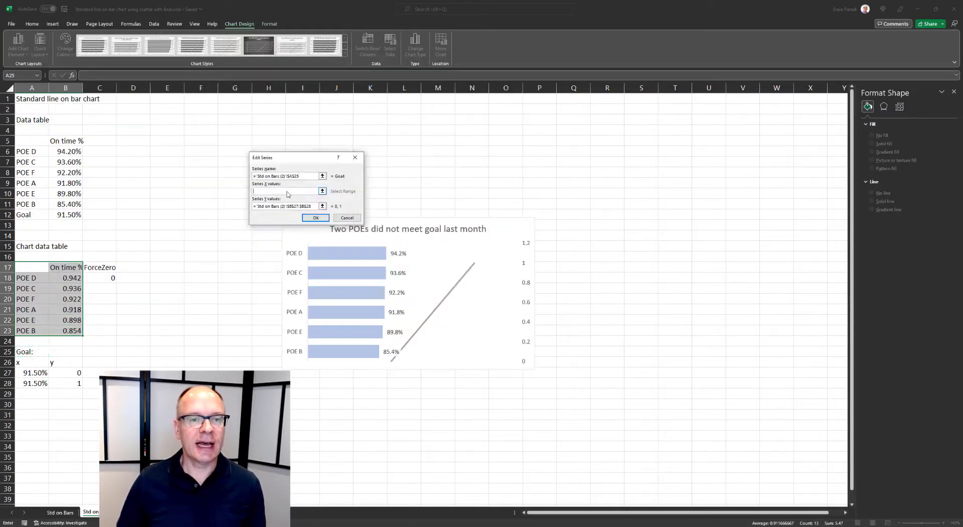
drag(39, 371, 36, 384)
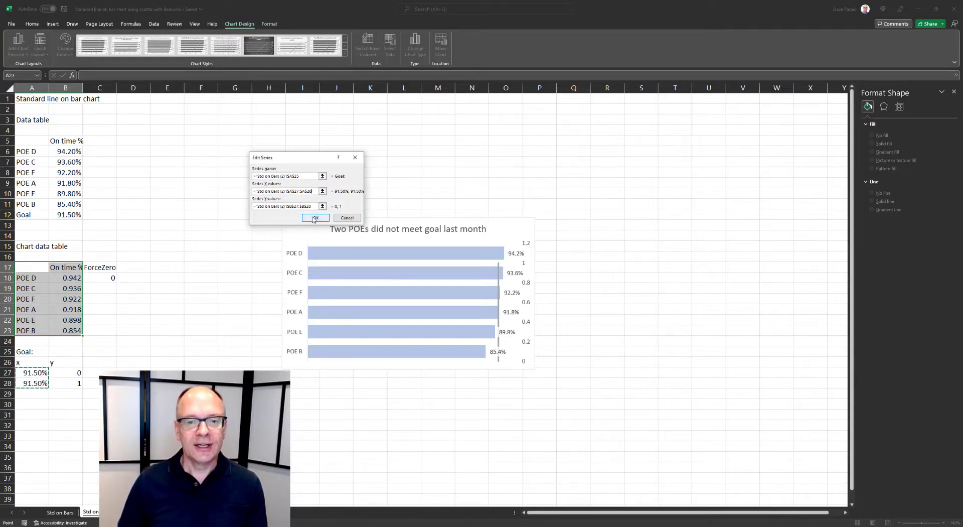
click(314, 218)
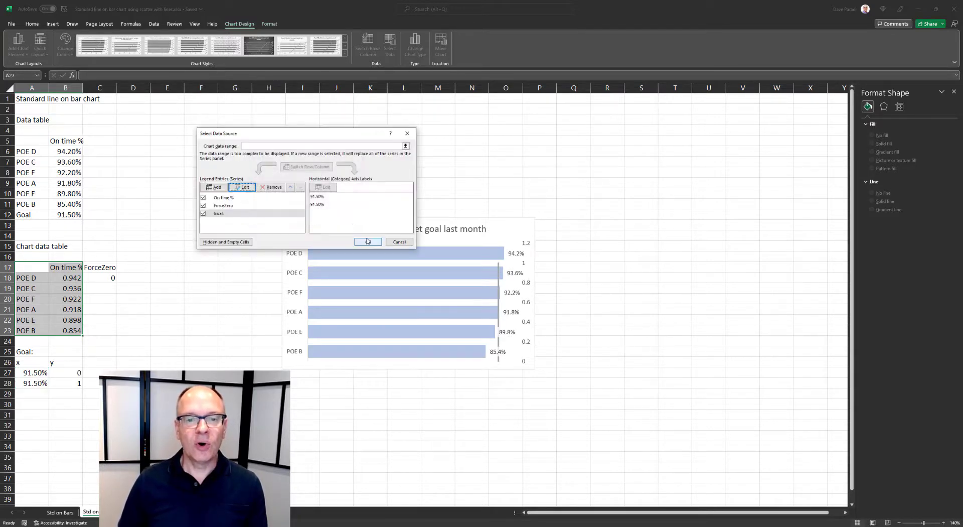
click(368, 242)
Set the maximum bound of the chart's secondary vertical axis to 1.
click(486, 352)
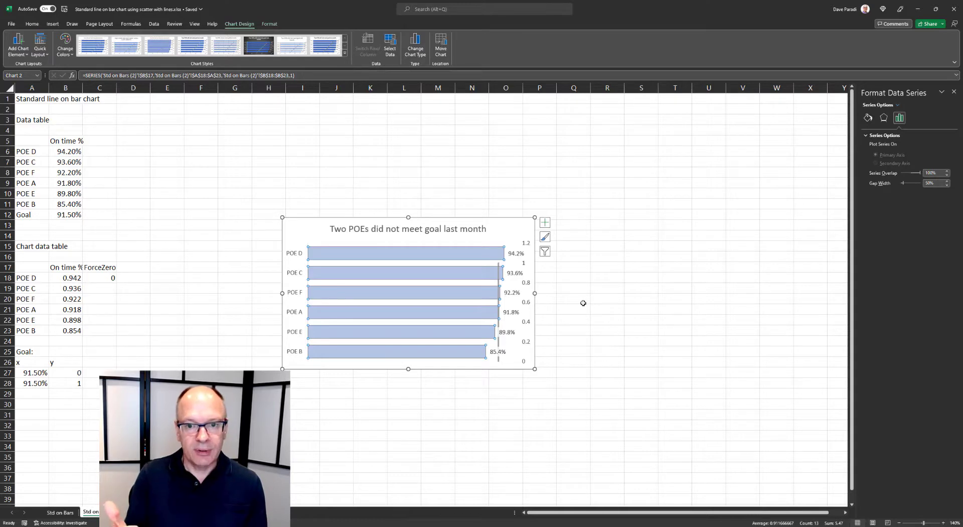
click(529, 244)
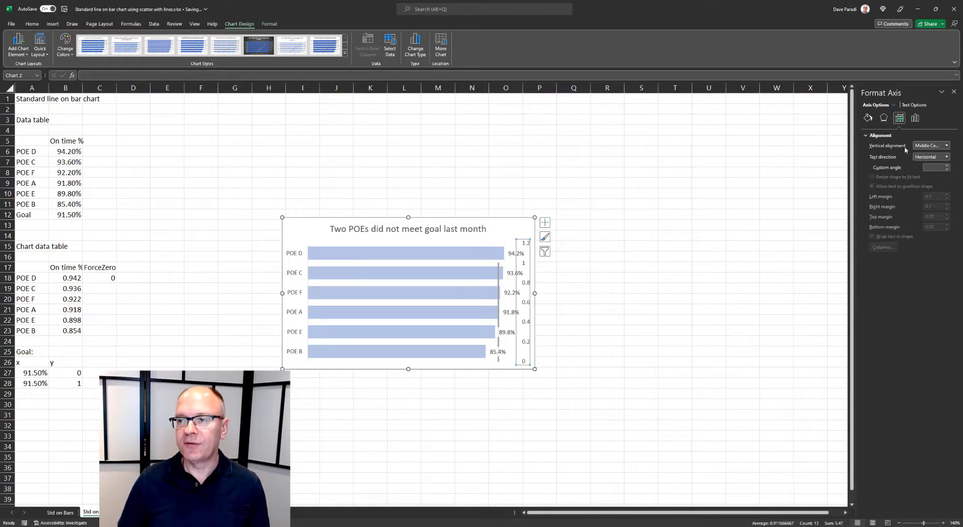
click(916, 119)
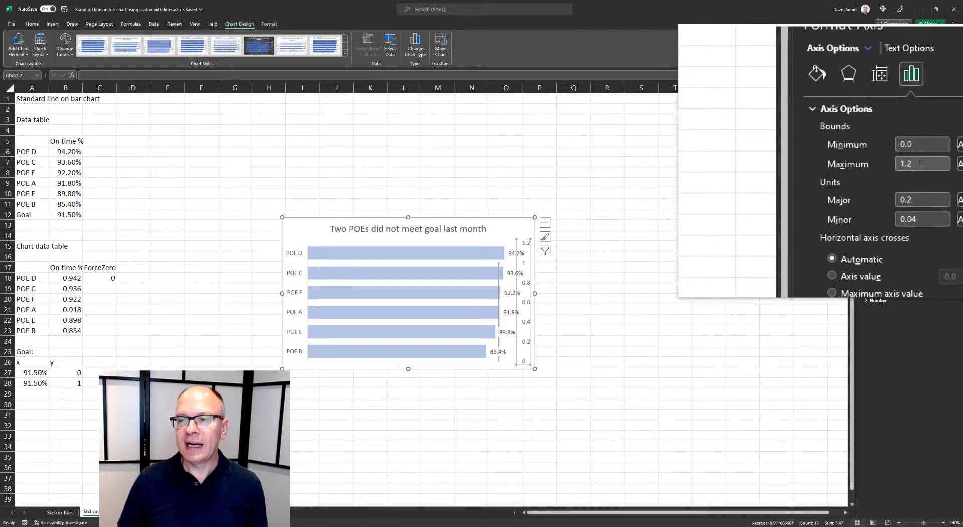
click(923, 163)
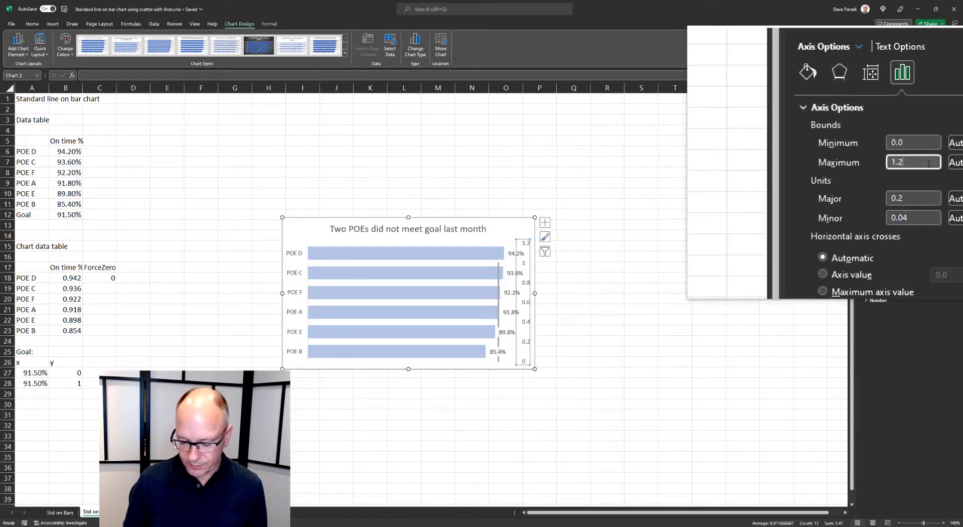
key(BackSpace)
key(BackSpace)
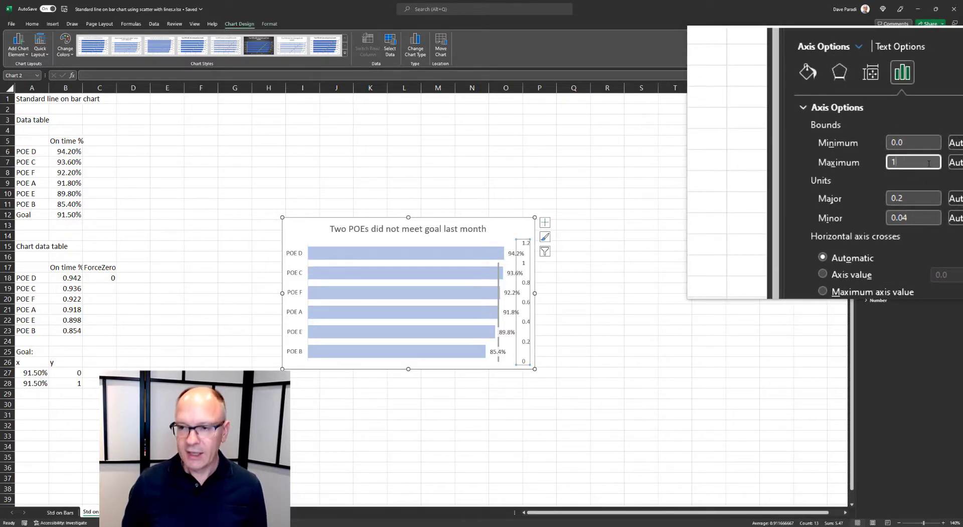
key(Return)
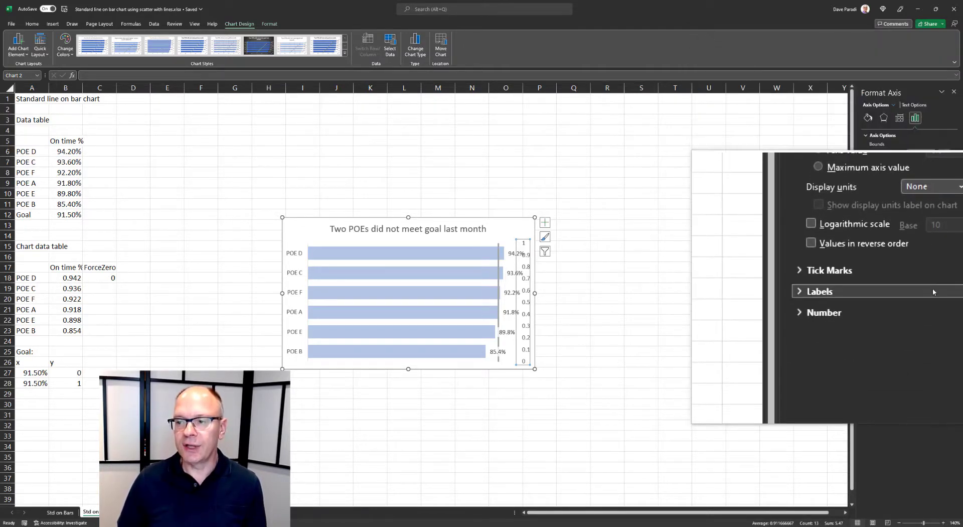
Hide the secondary vertical axis labels by setting their label position to None.
click(932, 290)
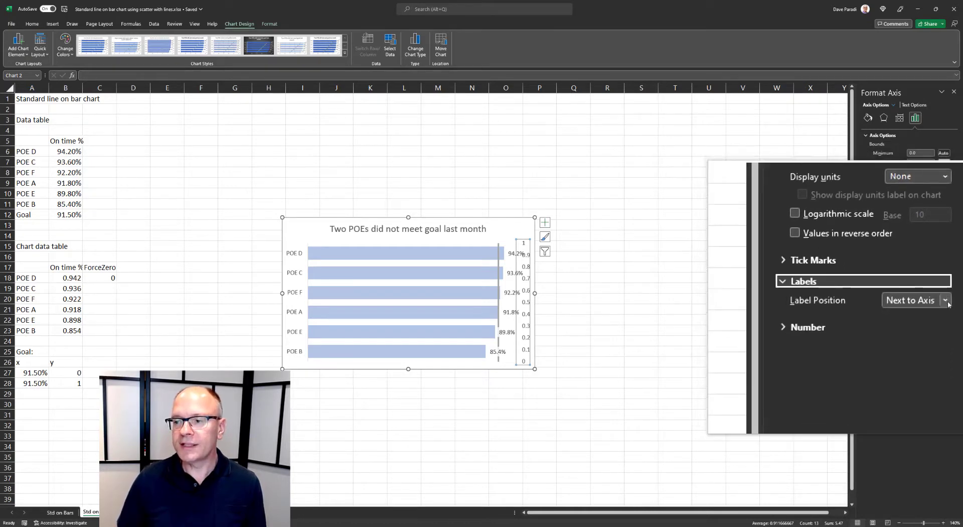
click(946, 301)
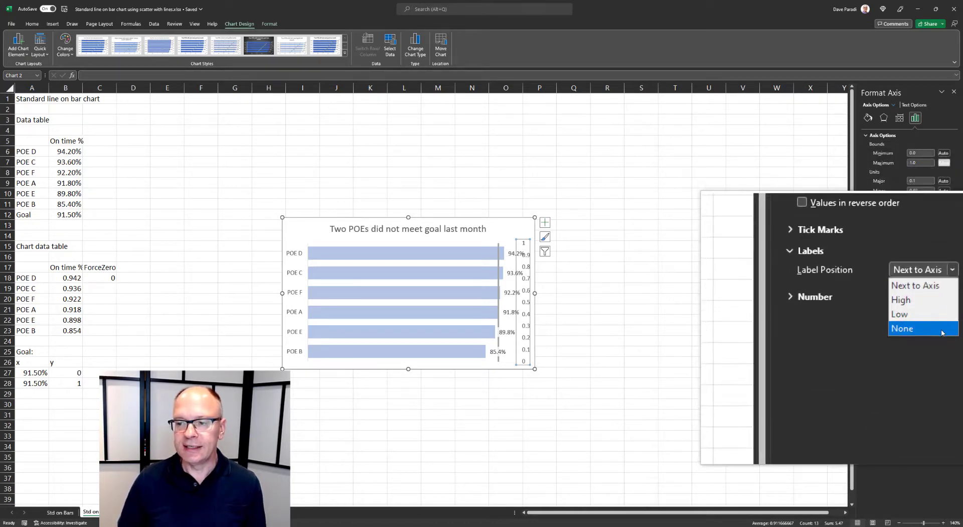
click(942, 332)
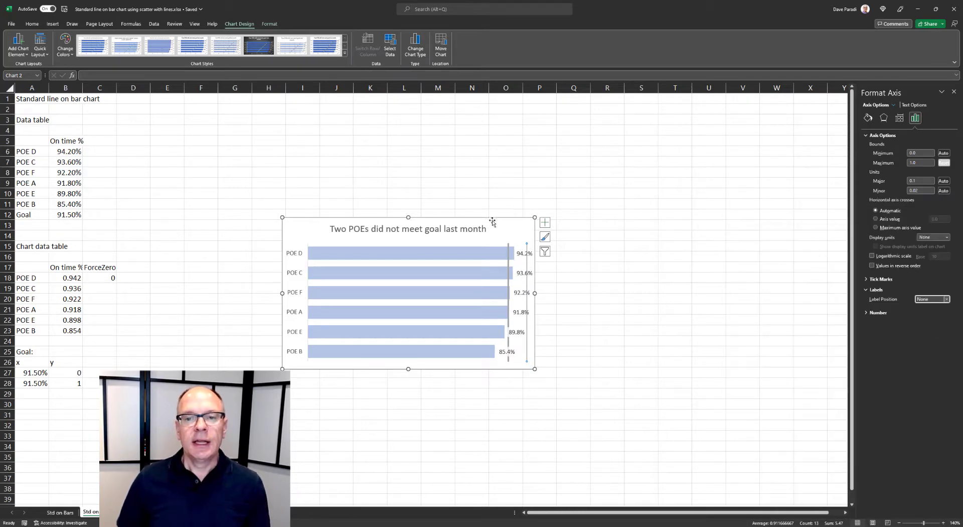
Format the vertical Goal line with a dark gray outline (lighter shade of black) and a weight of 1½ pt.
click(509, 247)
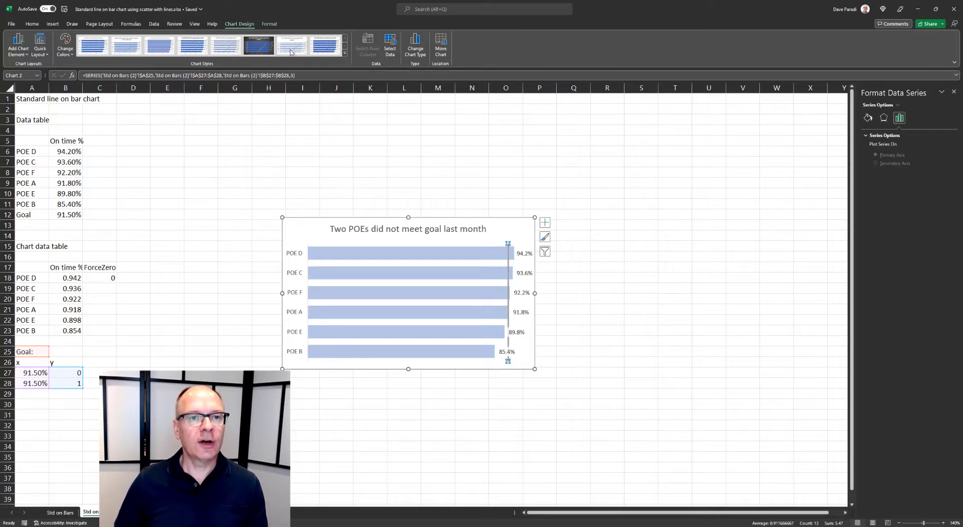
click(270, 24)
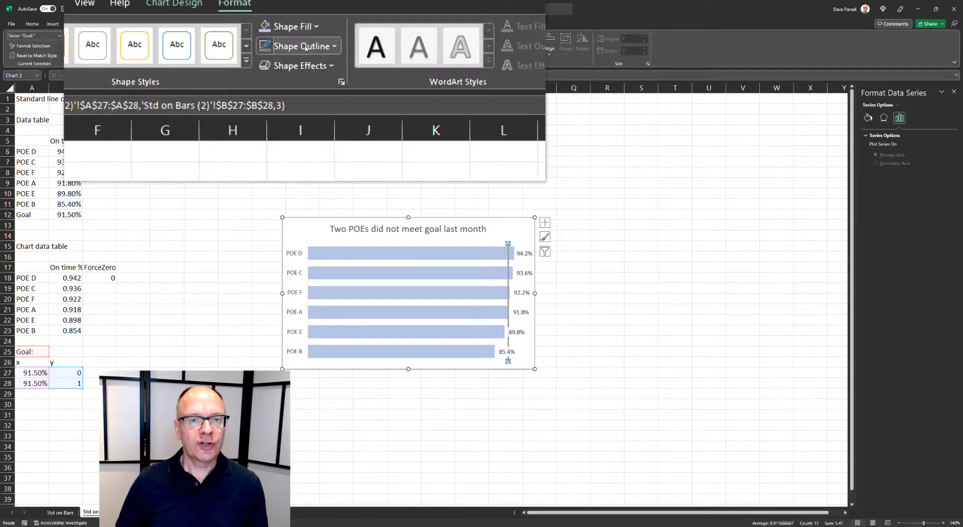
click(305, 46)
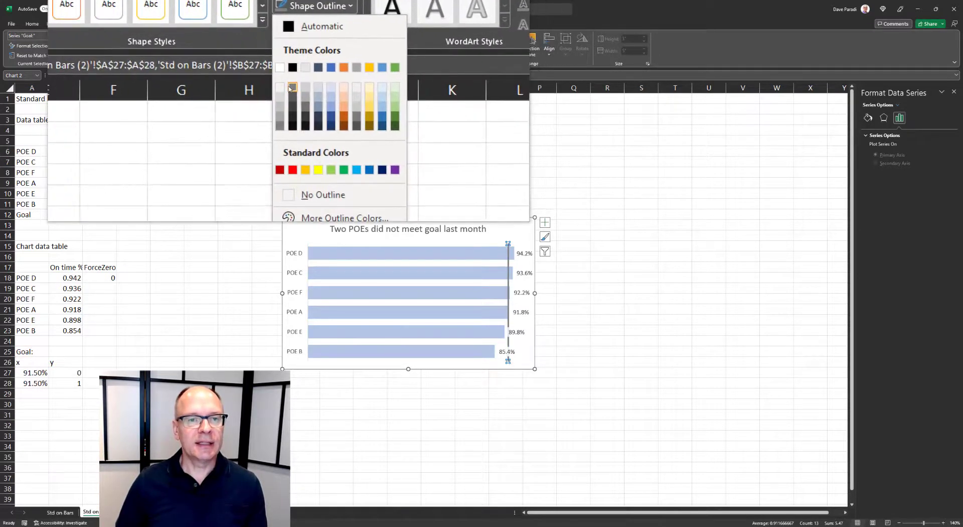
click(291, 88)
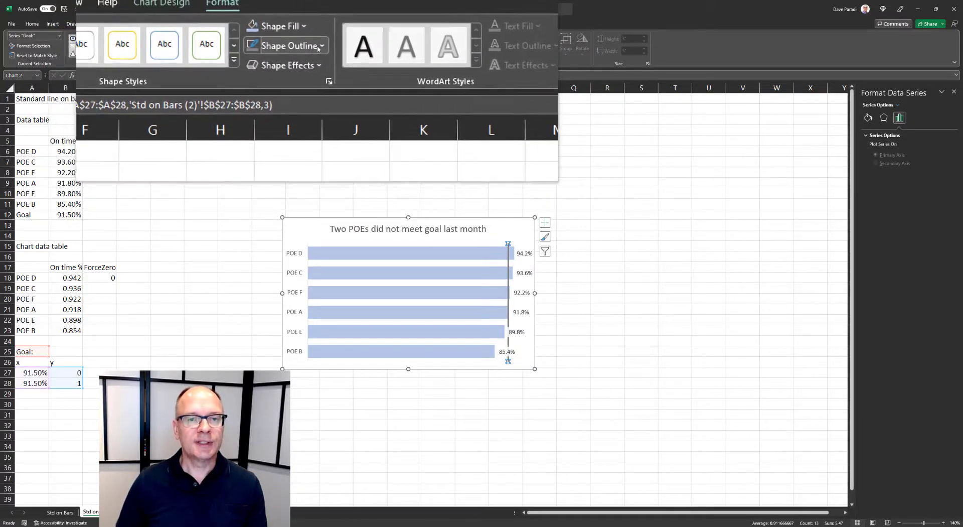
click(291, 31)
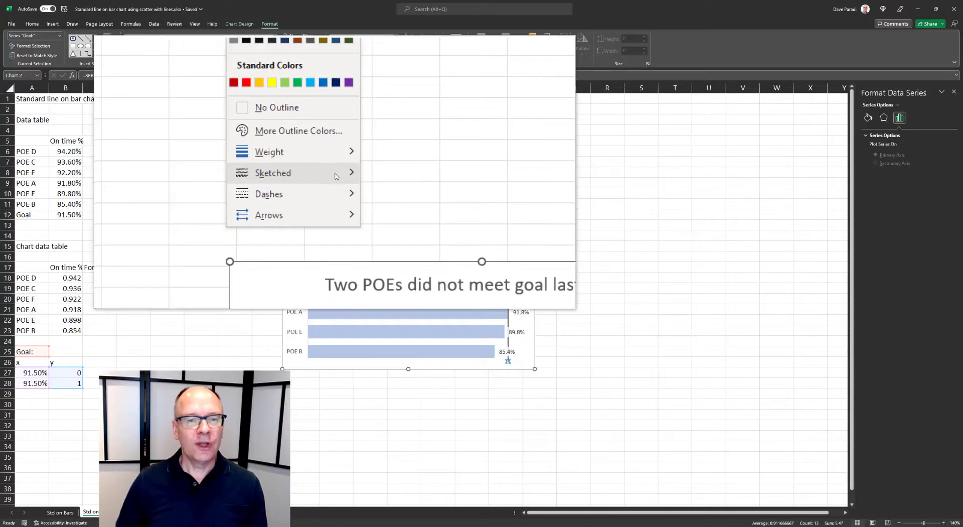
mouse_move(335, 162)
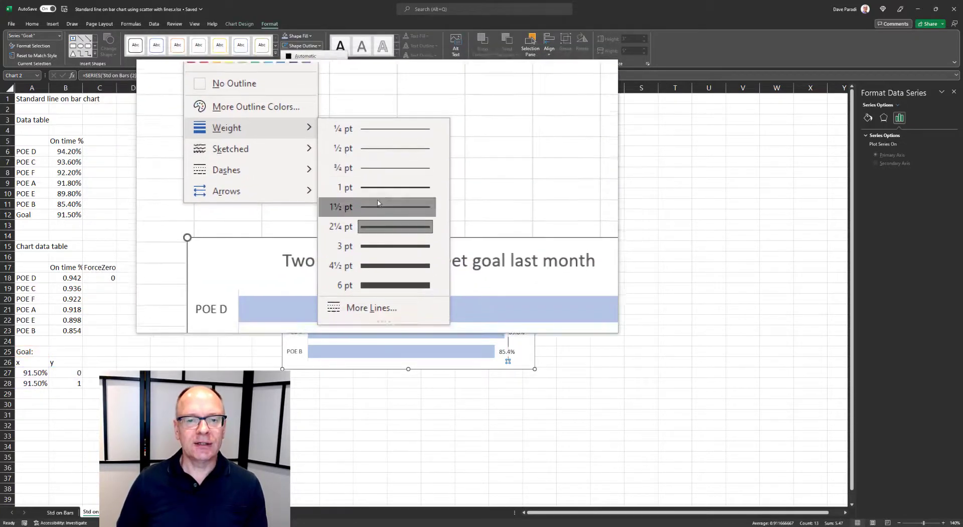
click(378, 203)
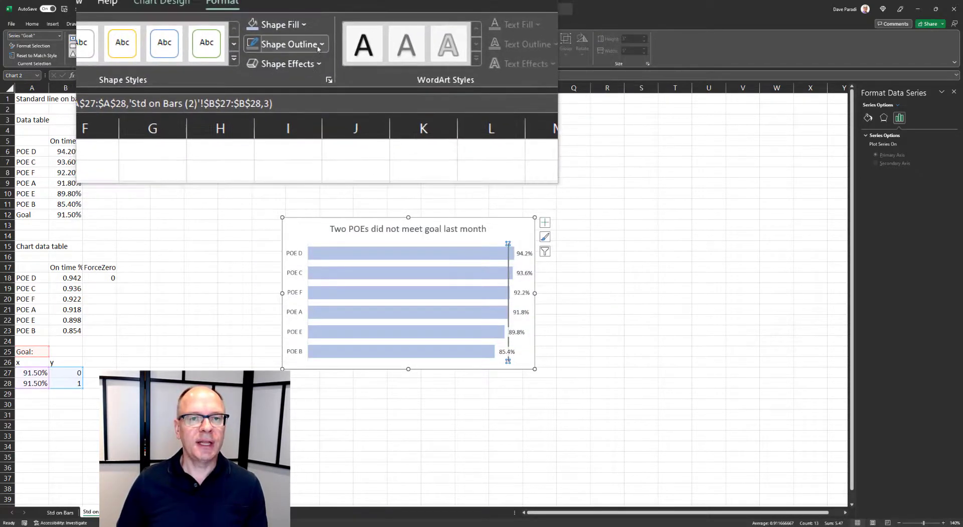
Change the Goal line's dash style to Square Dot.
click(321, 41)
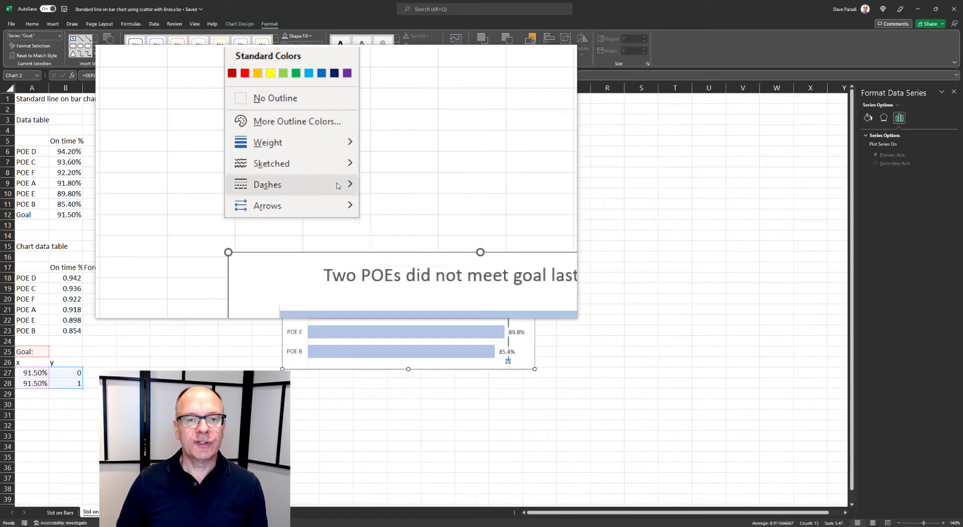
mouse_move(340, 202)
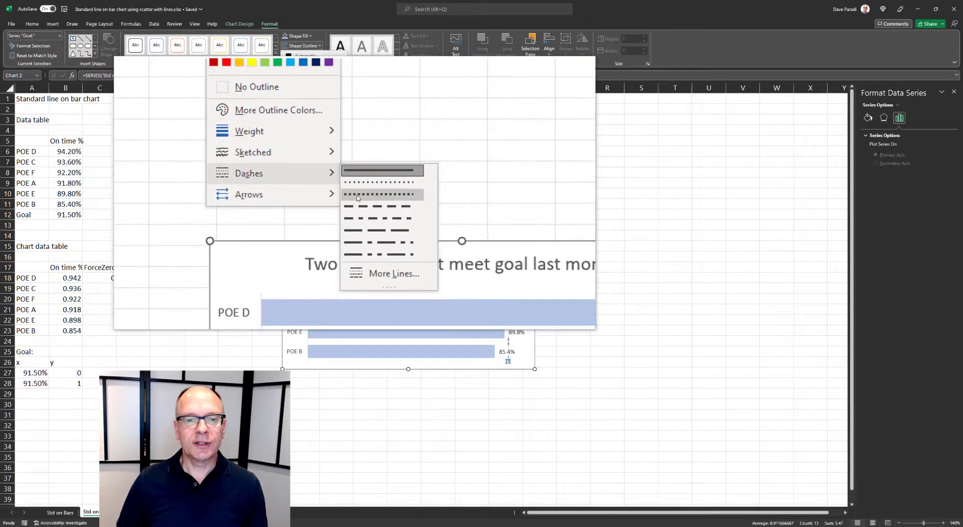
click(358, 195)
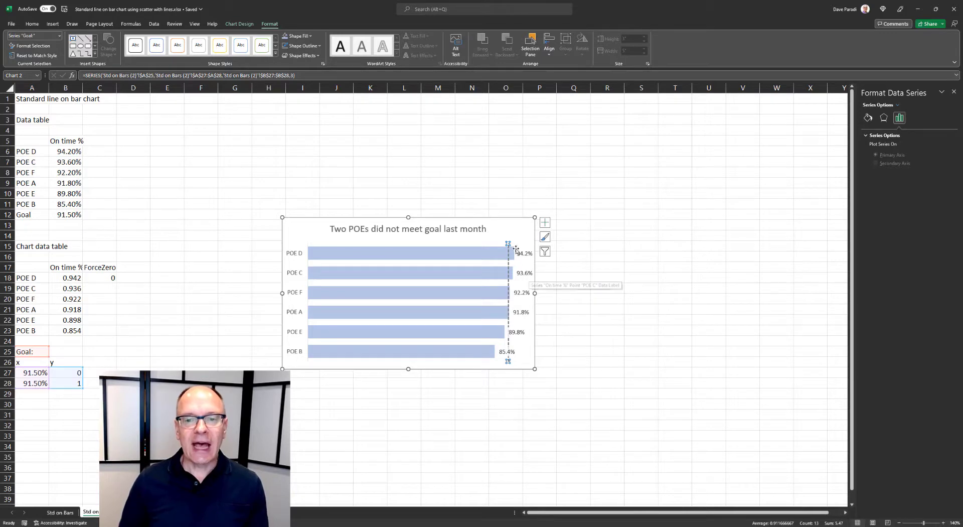
Add a data label to only the top point of the Goal line and bring up its formatting options.
mouse_move(509, 246)
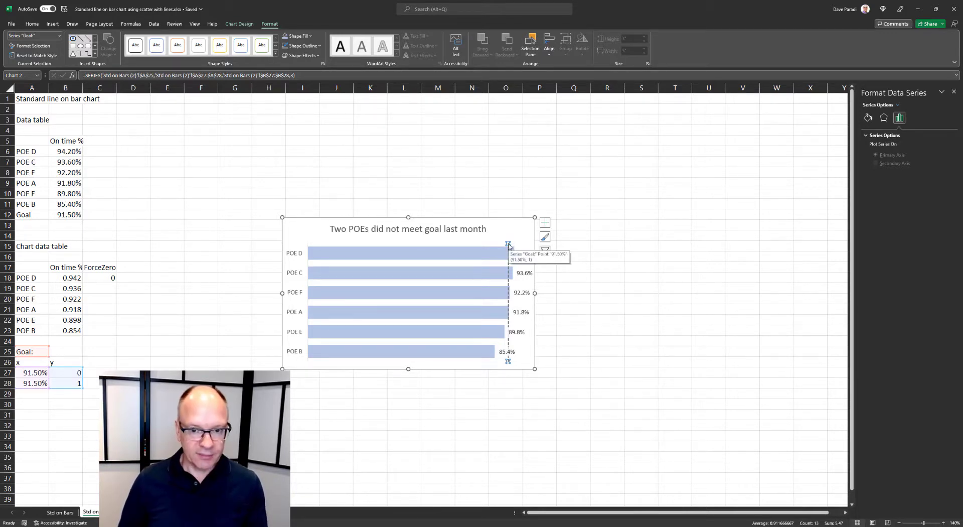
click(508, 245)
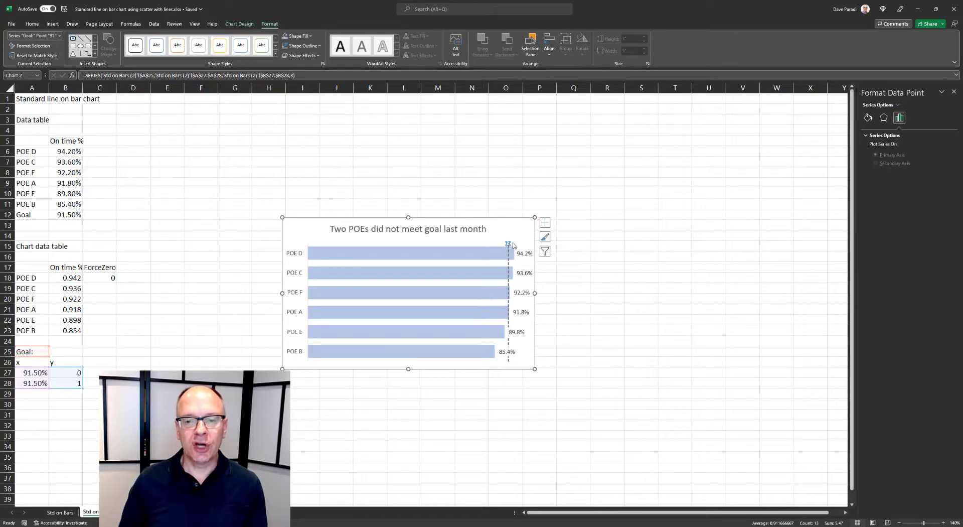
click(545, 223)
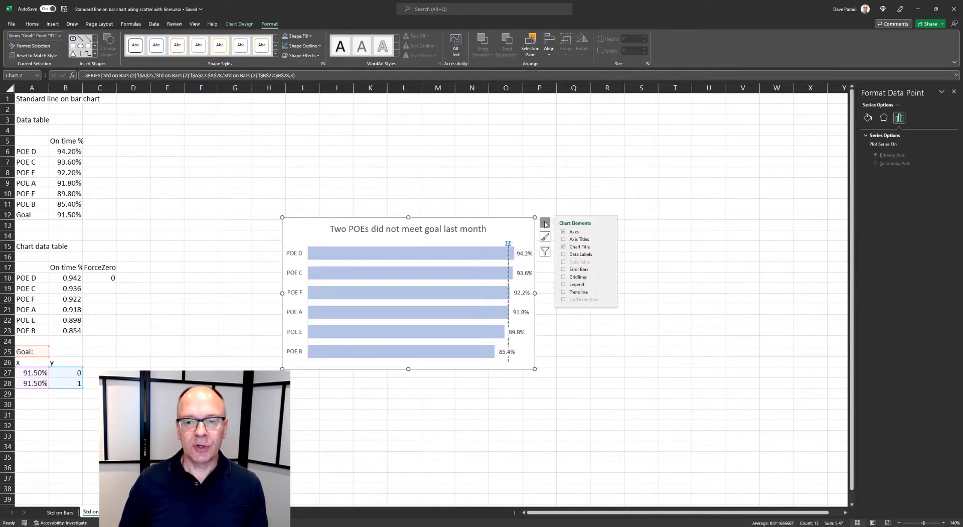
click(609, 255)
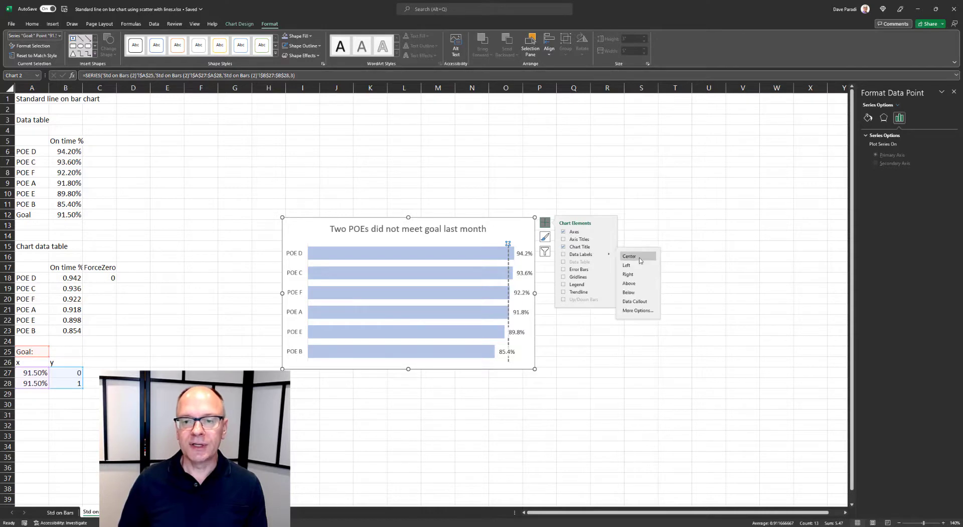
click(647, 311)
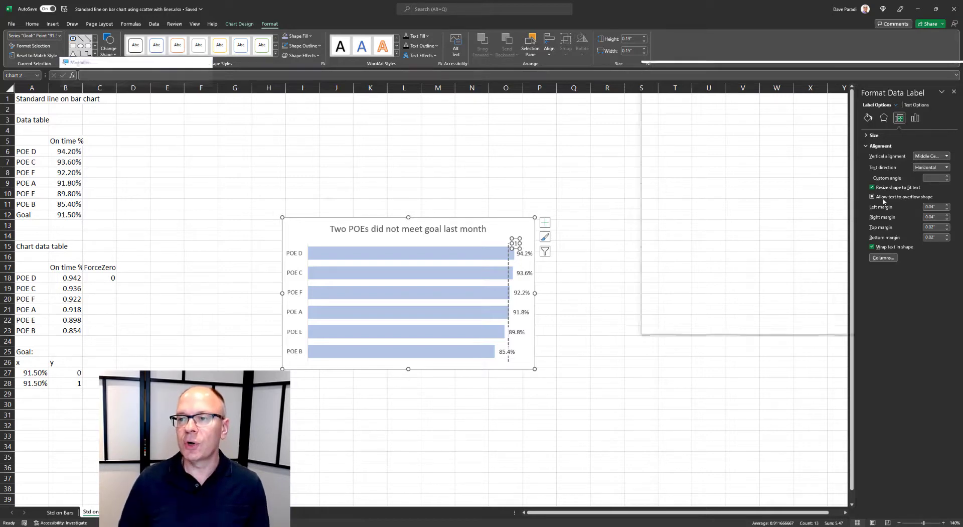
Make the Goal point's data label contain the series name and X value, without the Y value.
click(918, 121)
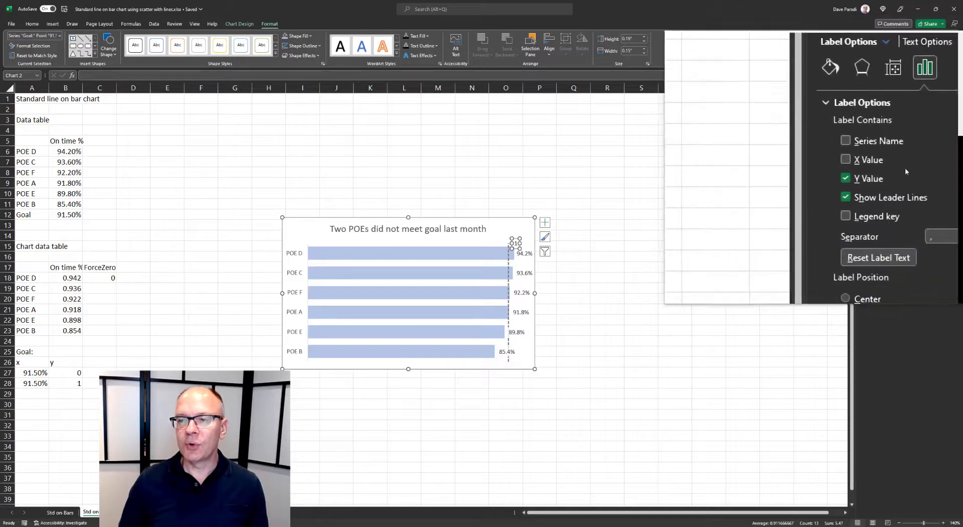
click(876, 156)
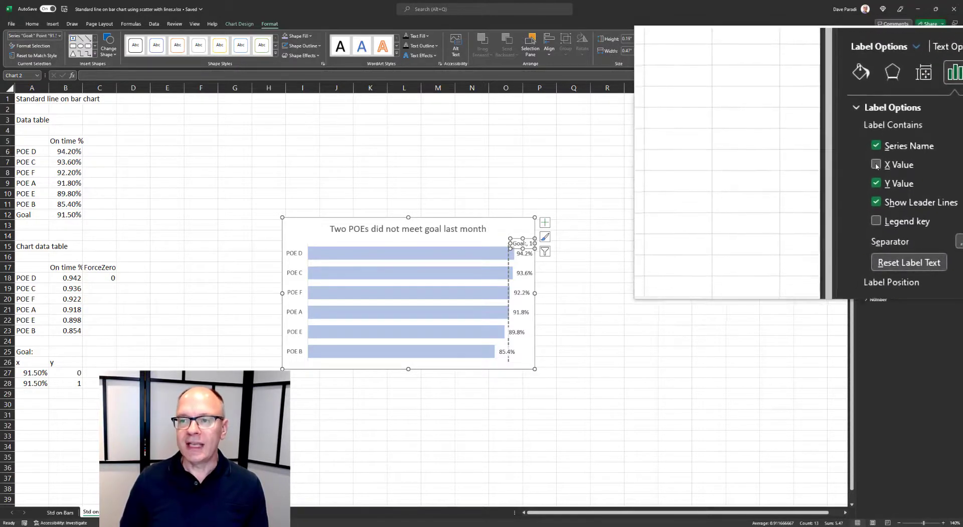
click(875, 165)
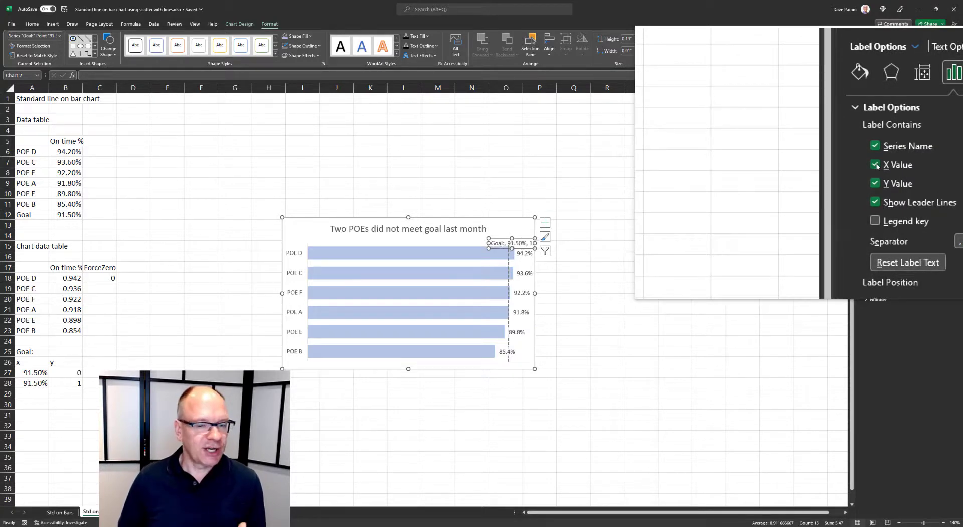
click(876, 174)
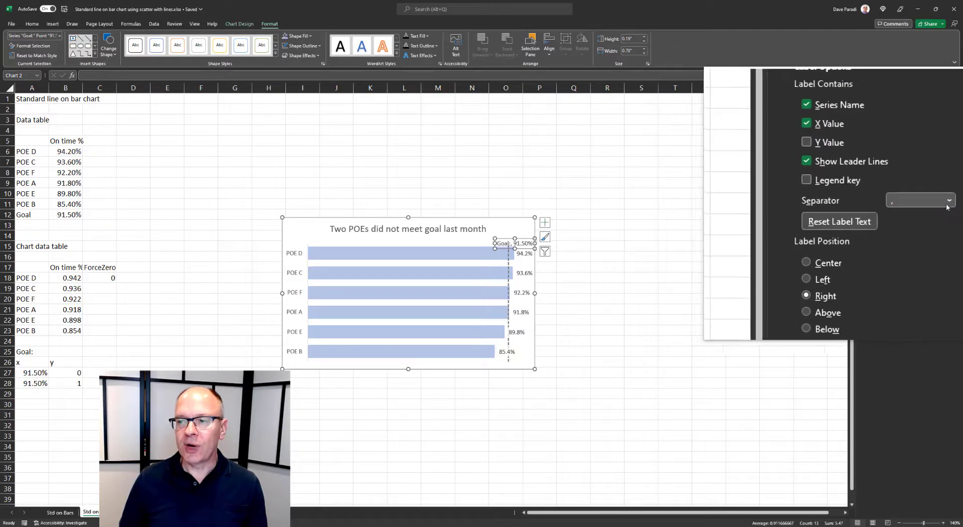
Set the Goal label's separator to a space and its position to Above.
click(946, 203)
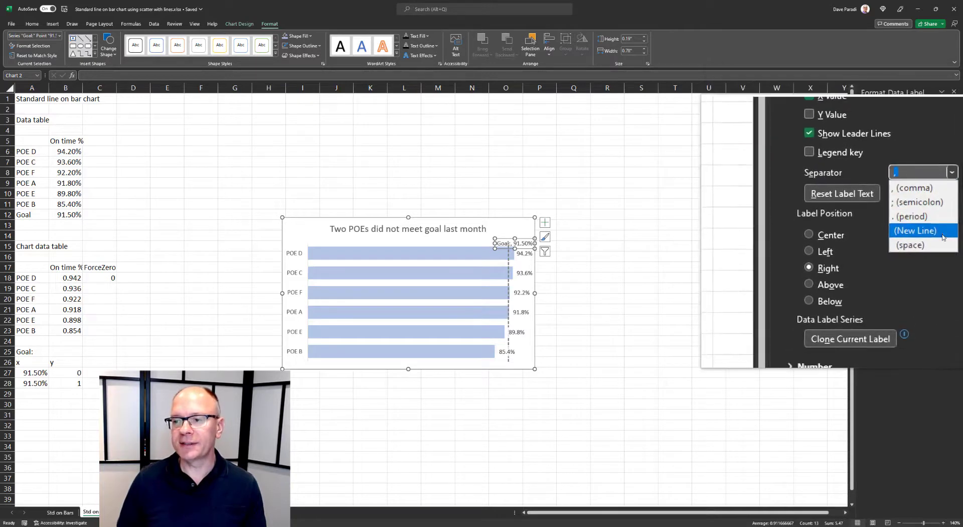
click(946, 240)
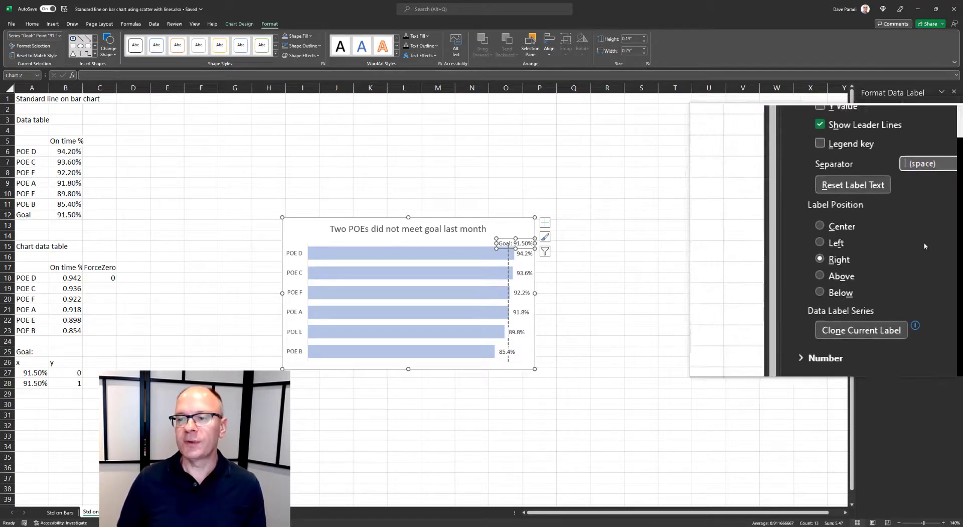
click(884, 259)
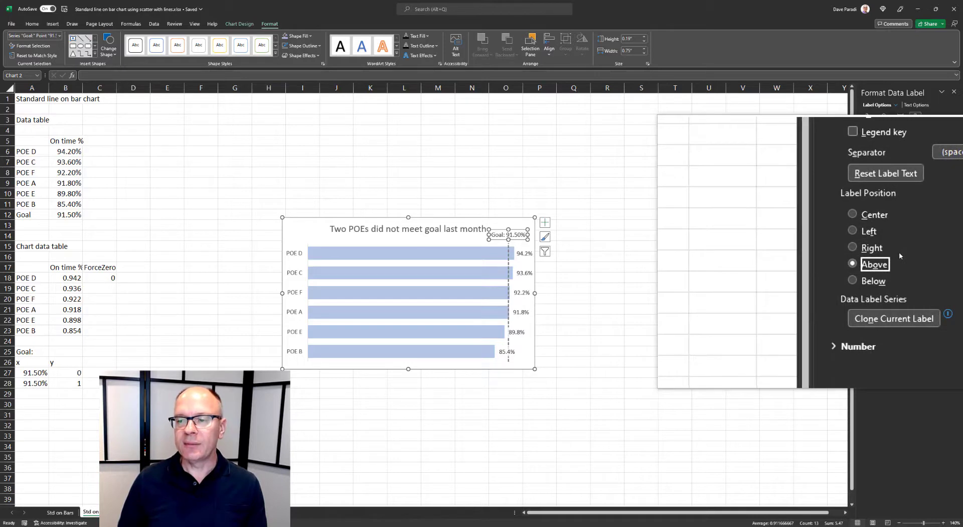
Format the Goal label's number as Percentage with 1 decimal place, and deselect the label.
click(893, 298)
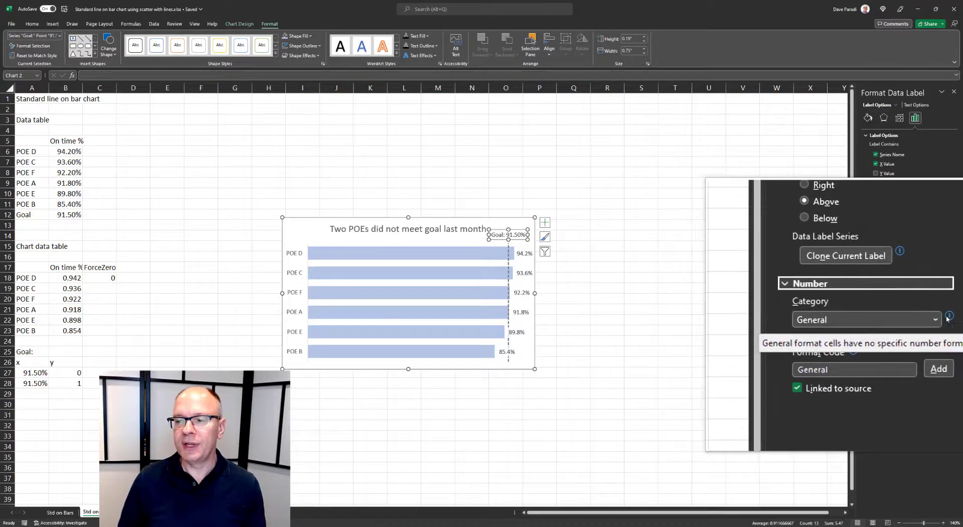
click(934, 319)
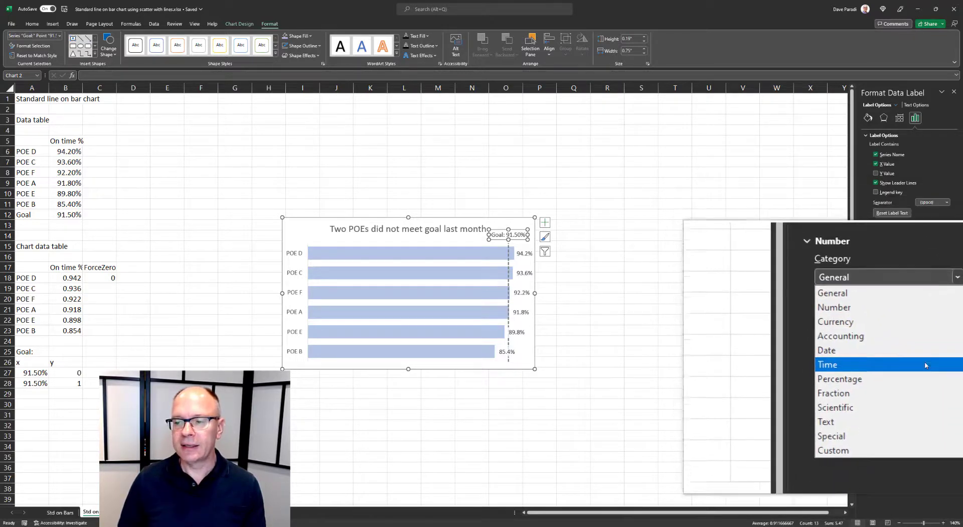
click(925, 365)
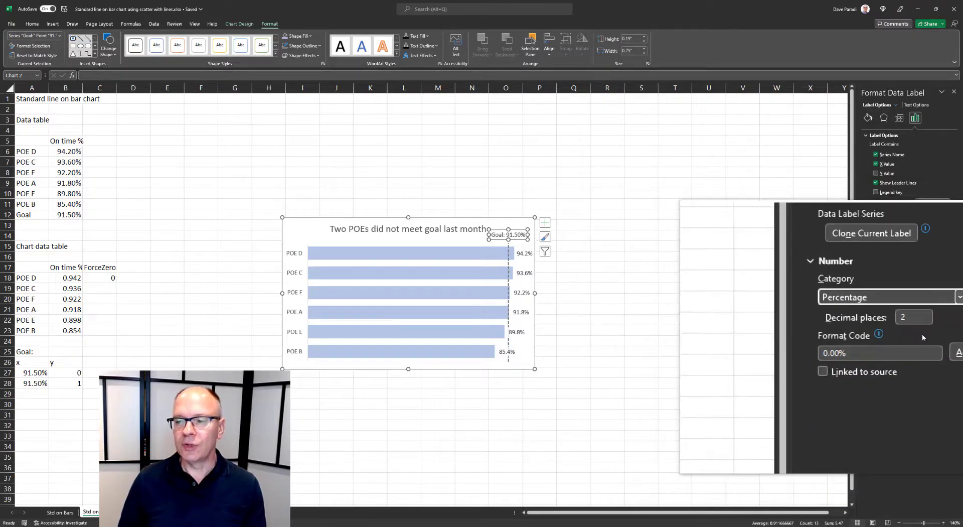
click(918, 326)
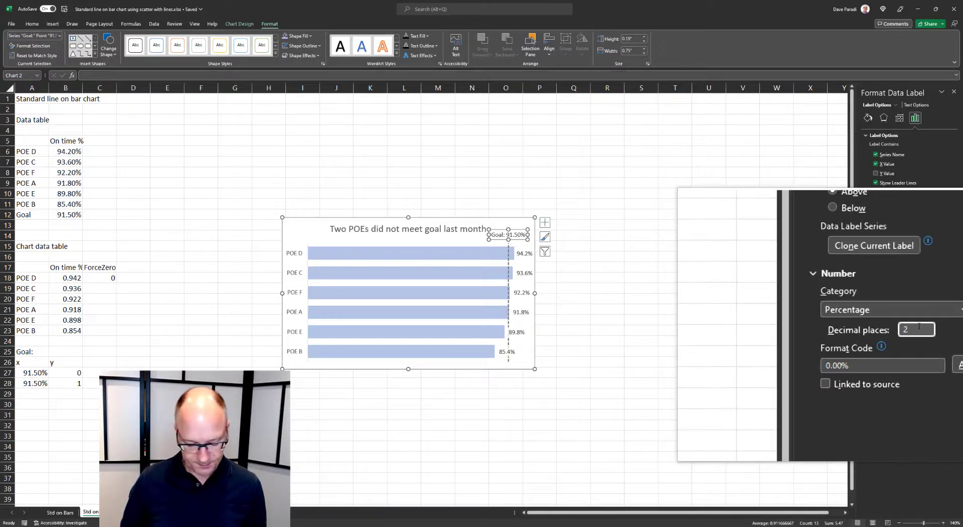
key(BackSpace)
text(1)
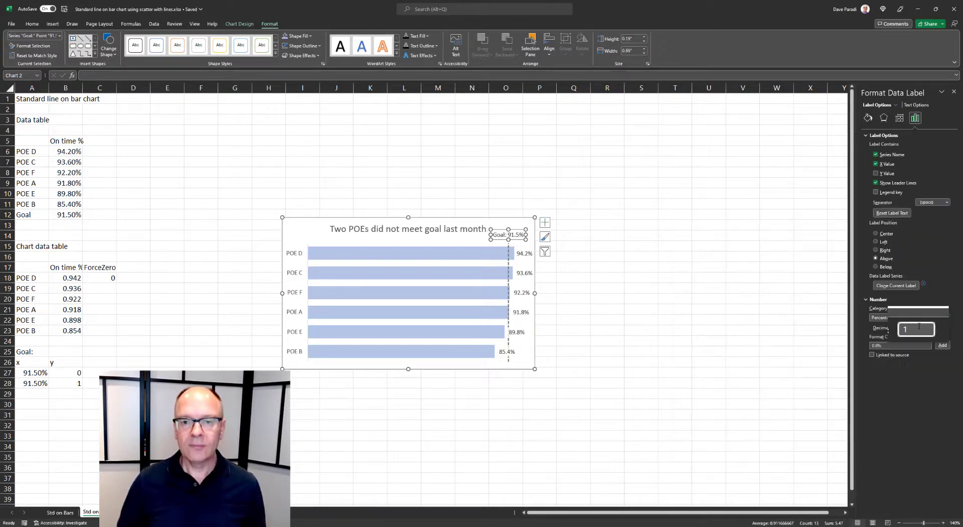
click(496, 219)
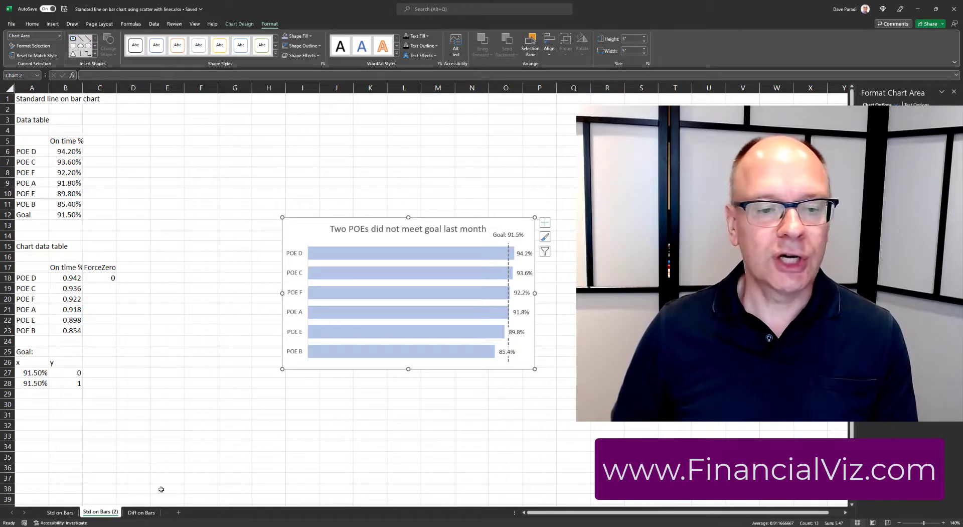
View the difference chart on the Diff on Bars sheet, and return to the Std on Bars (2) sheet.
click(146, 513)
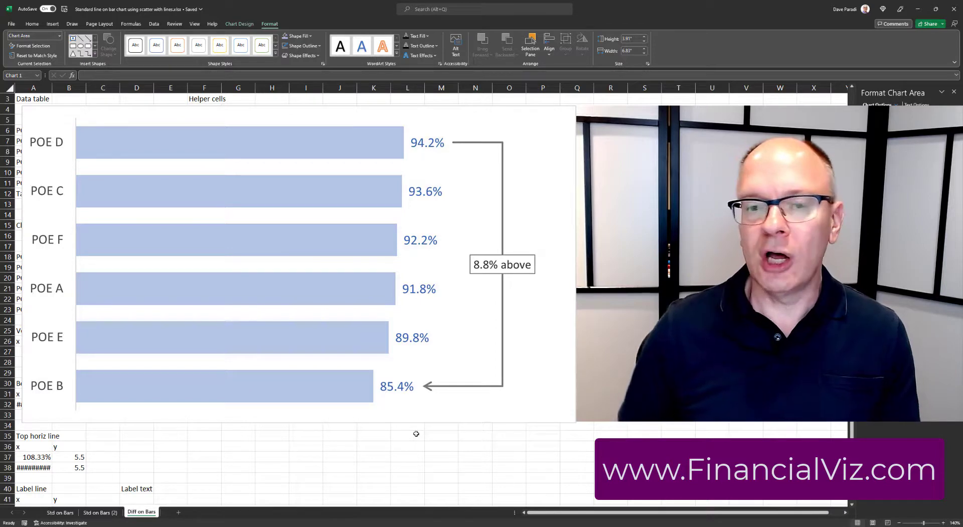
click(103, 512)
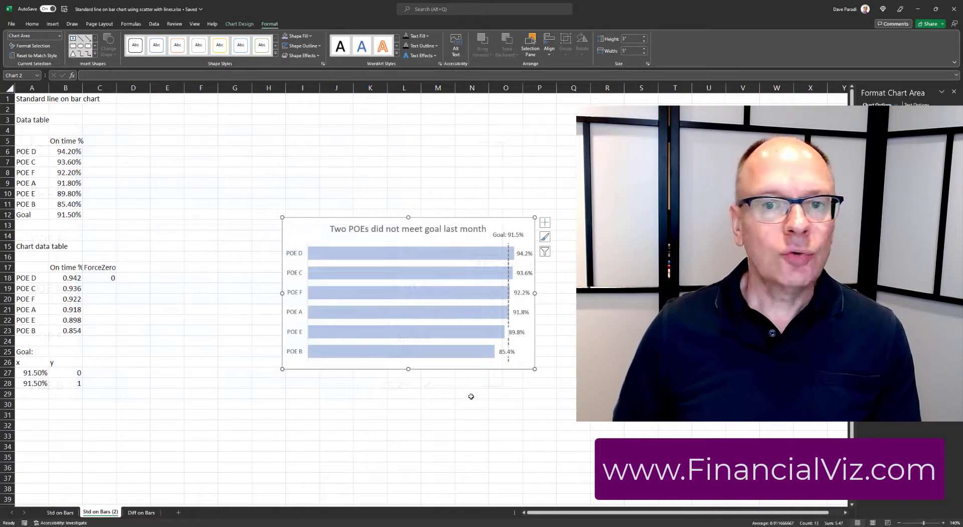